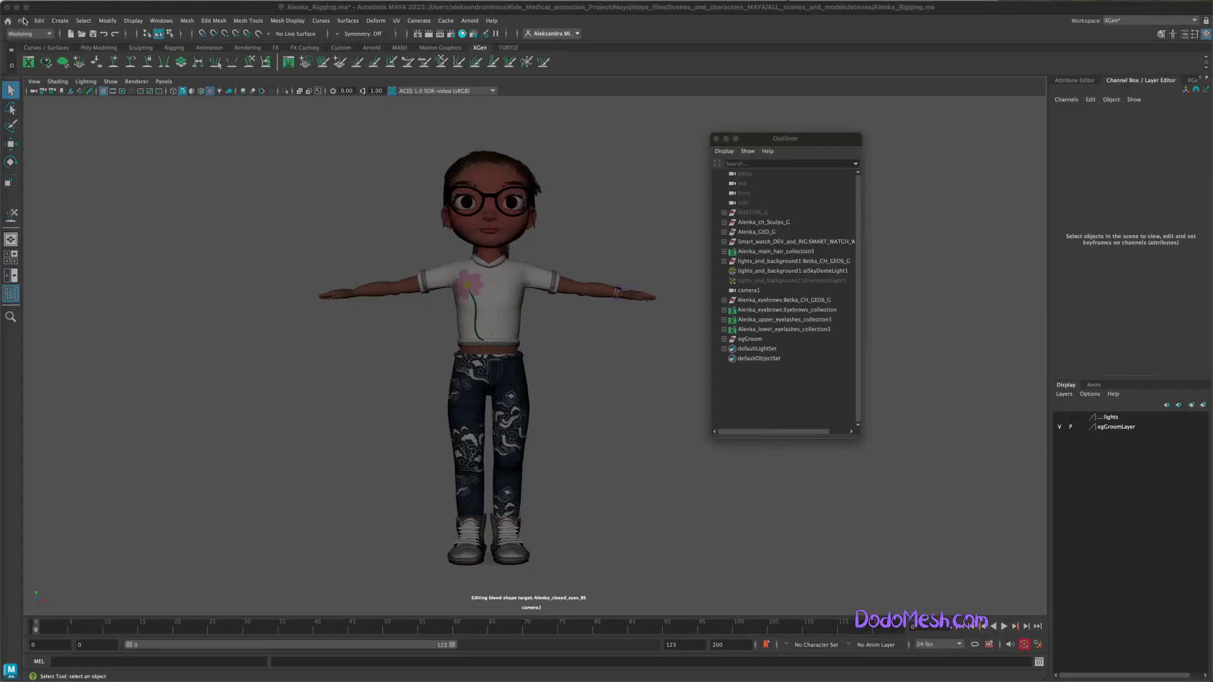
# Import Alenka_Skeleton_Rig.mb into the Alenka scene and make its skeleton layer visible.
pyautogui.click(24, 21)
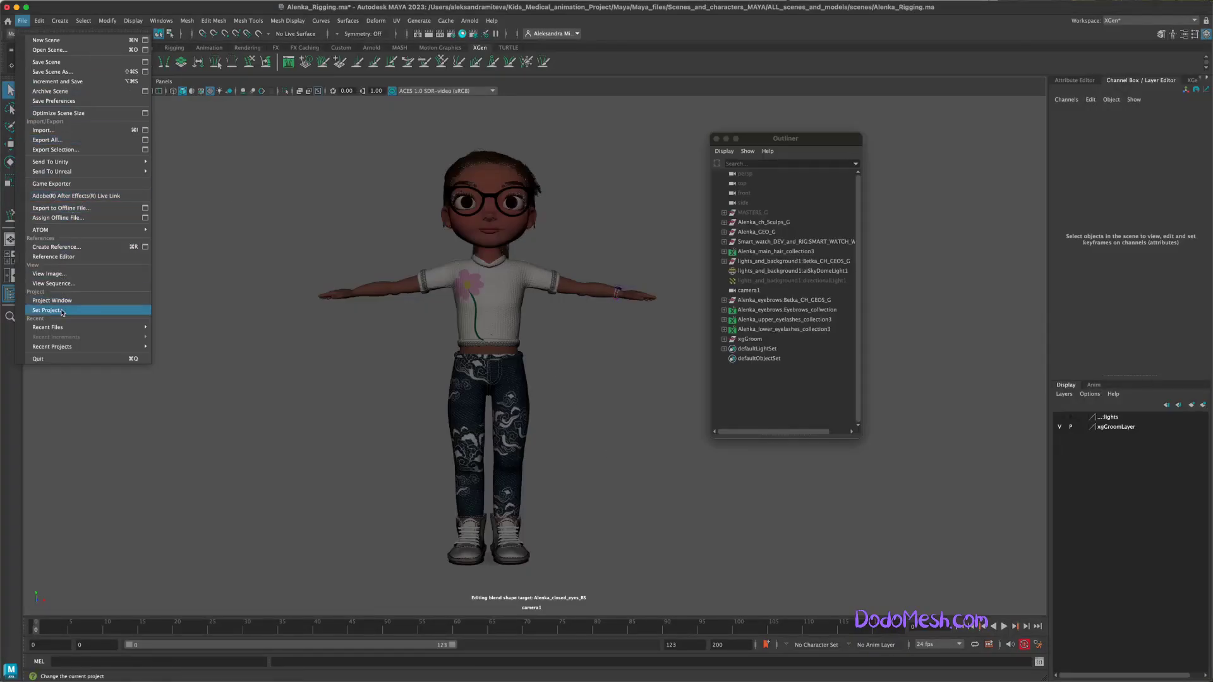
pyautogui.click(71, 131)
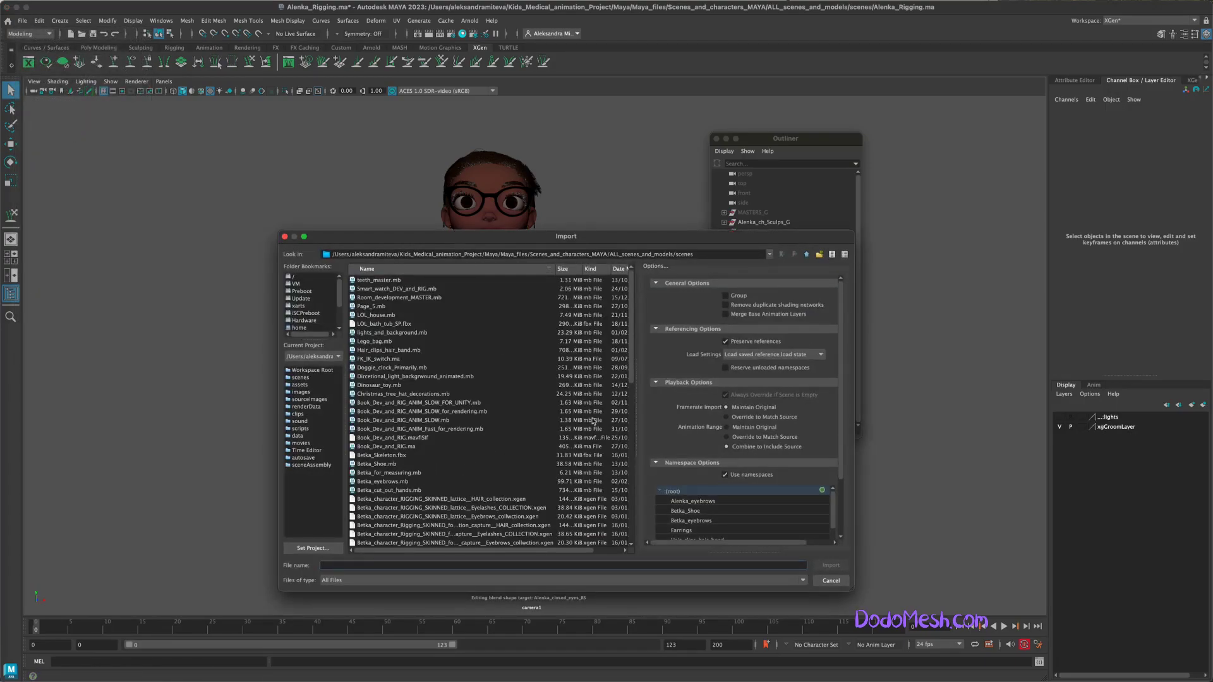
pyautogui.scroll(-10, 625, 506)
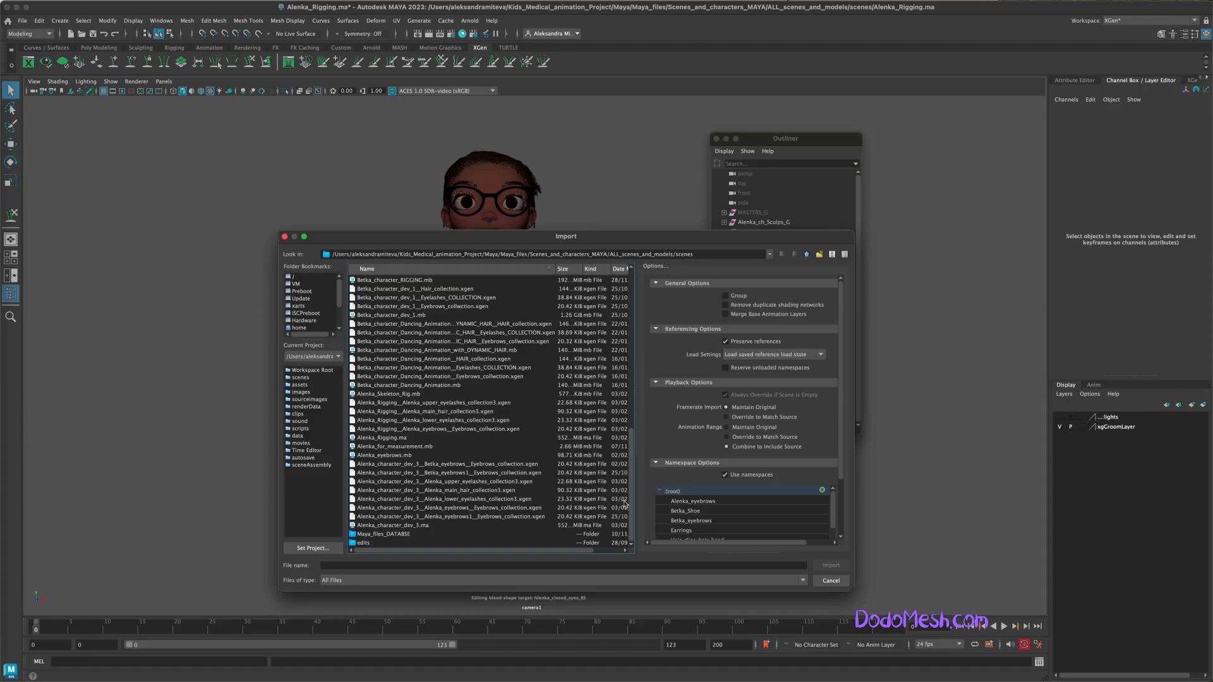
pyautogui.click(391, 438)
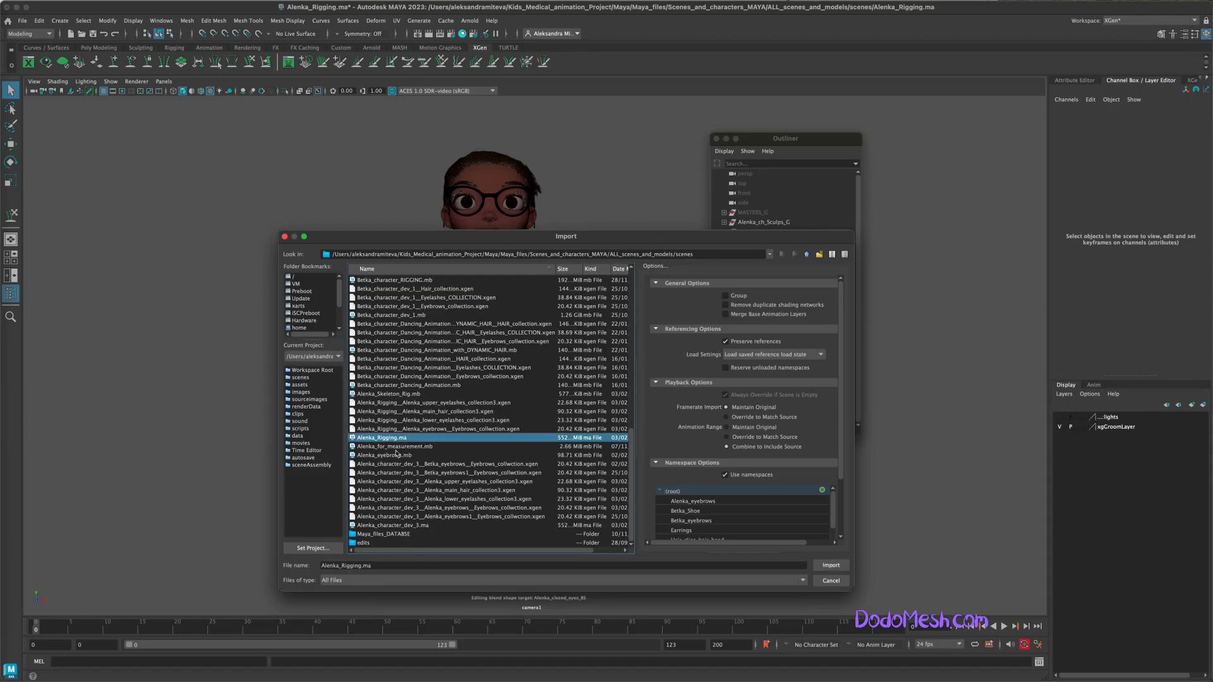
pyautogui.click(407, 394)
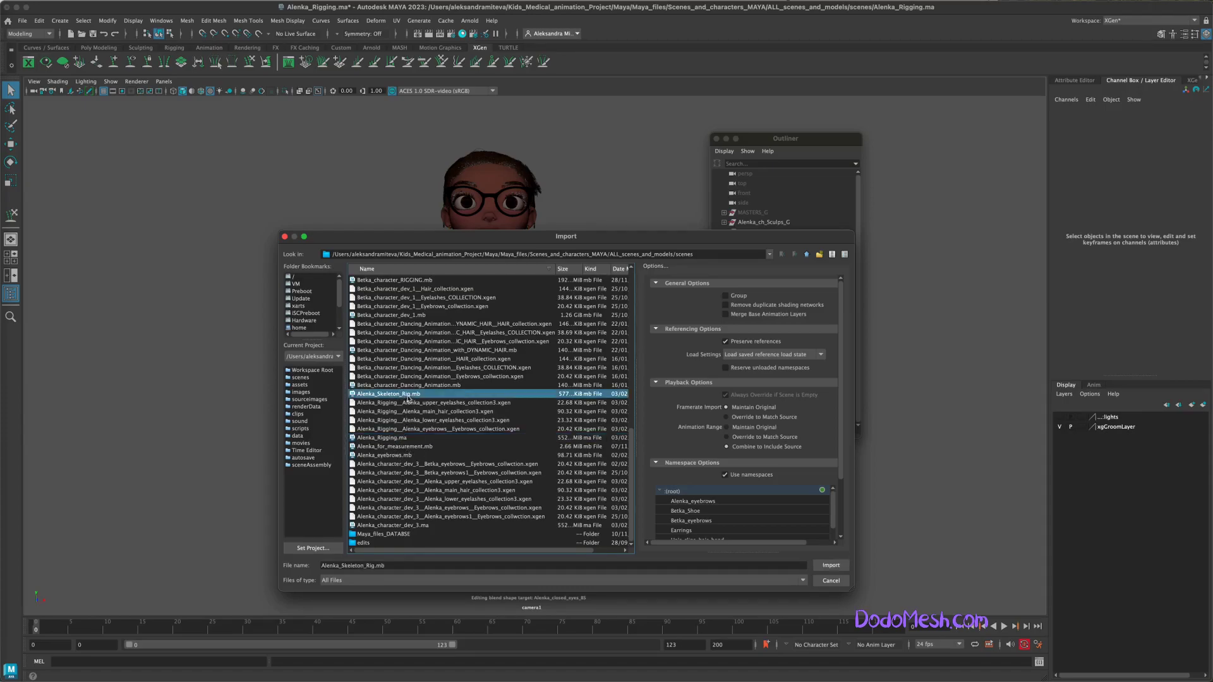
pyautogui.click(831, 565)
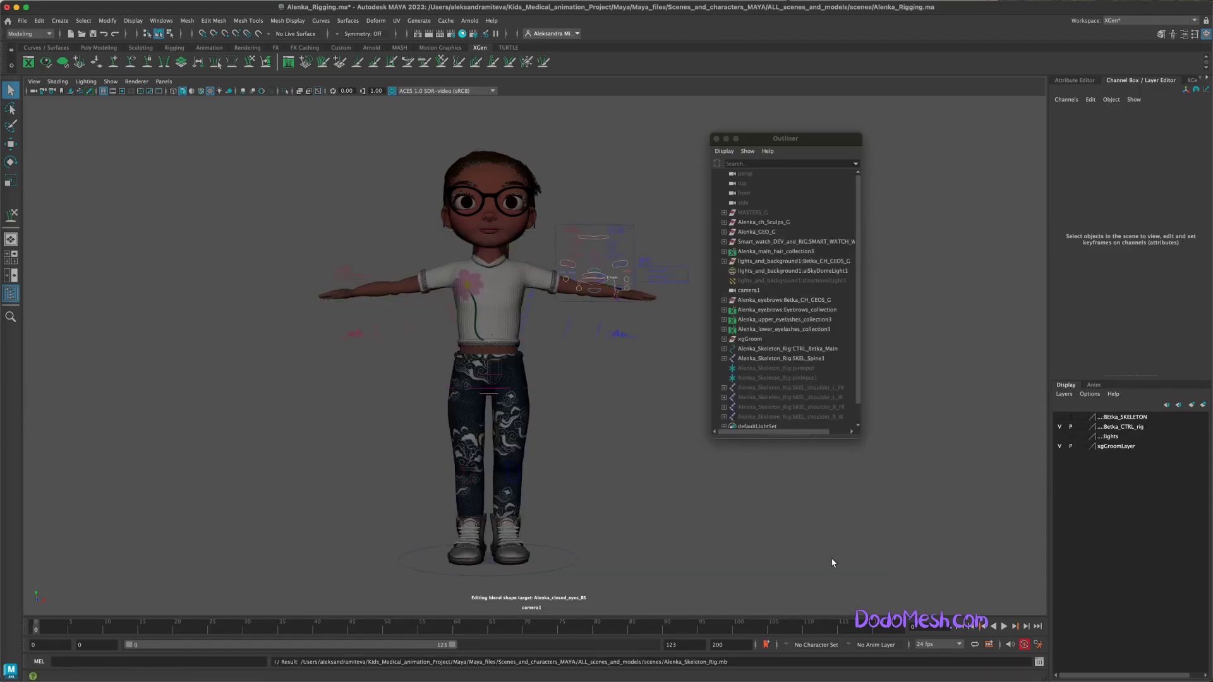
pyautogui.click(1061, 418)
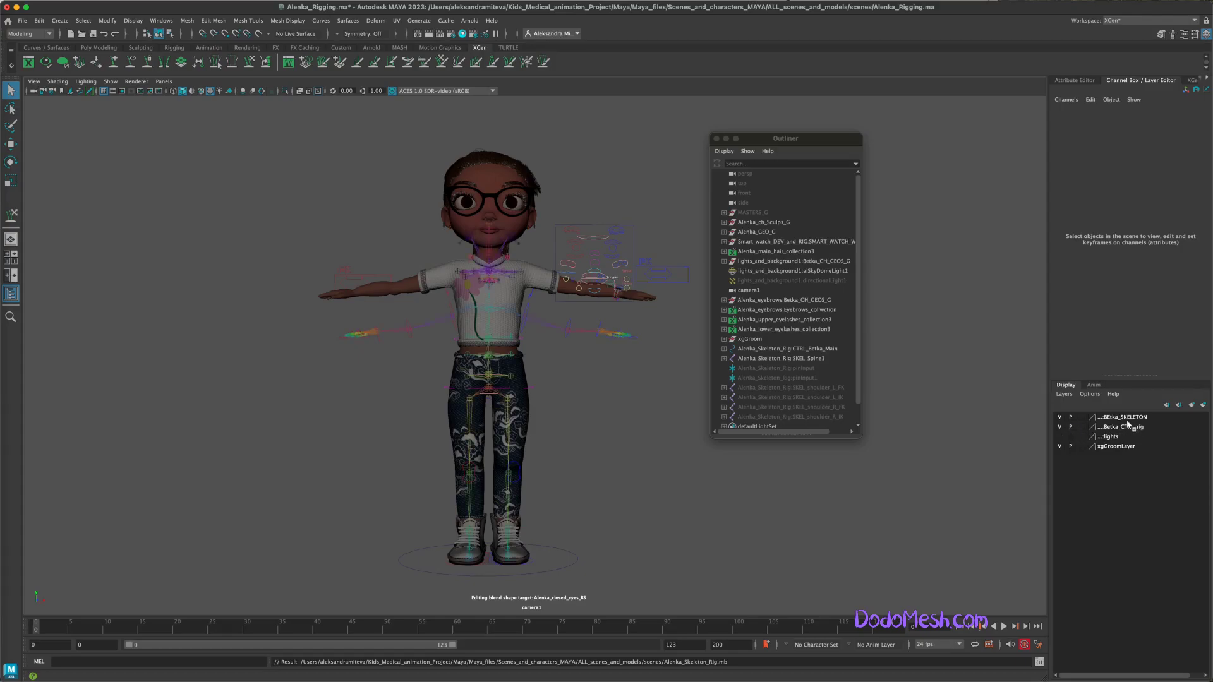
# Rename the skeleton display layer to Alenka_SKELETON.
pyautogui.moveTo(859, 345); pyautogui.dragTo(864, 409)
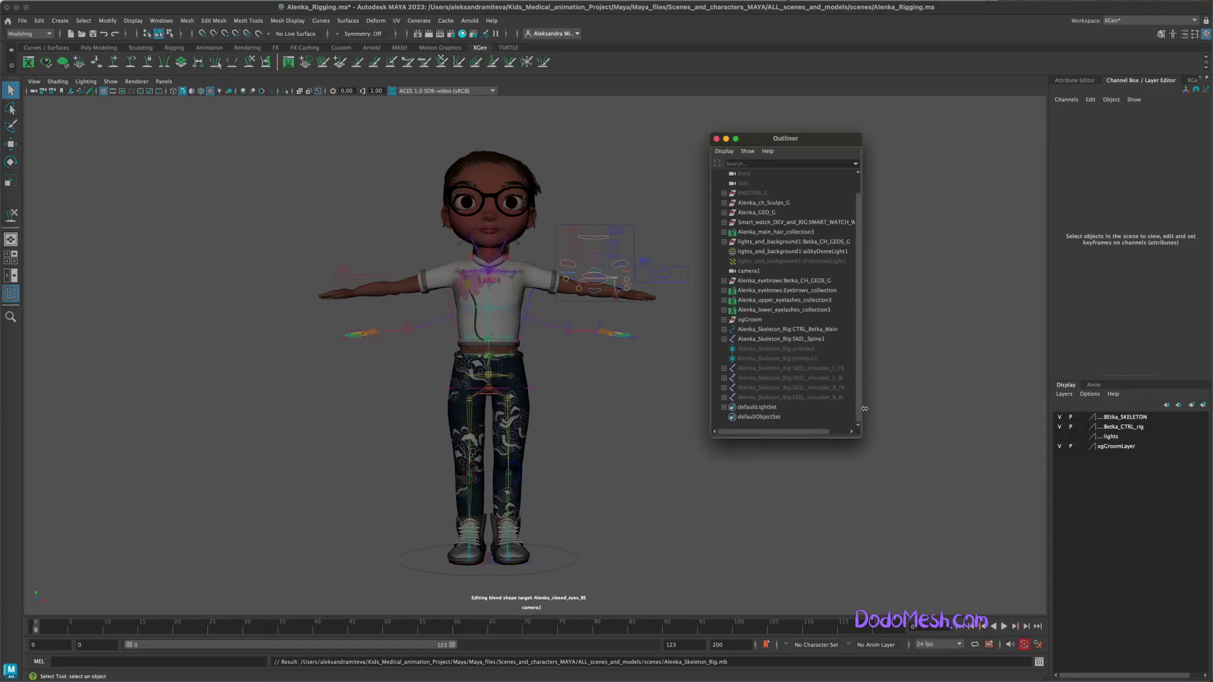
pyautogui.doubleClick(1125, 418)
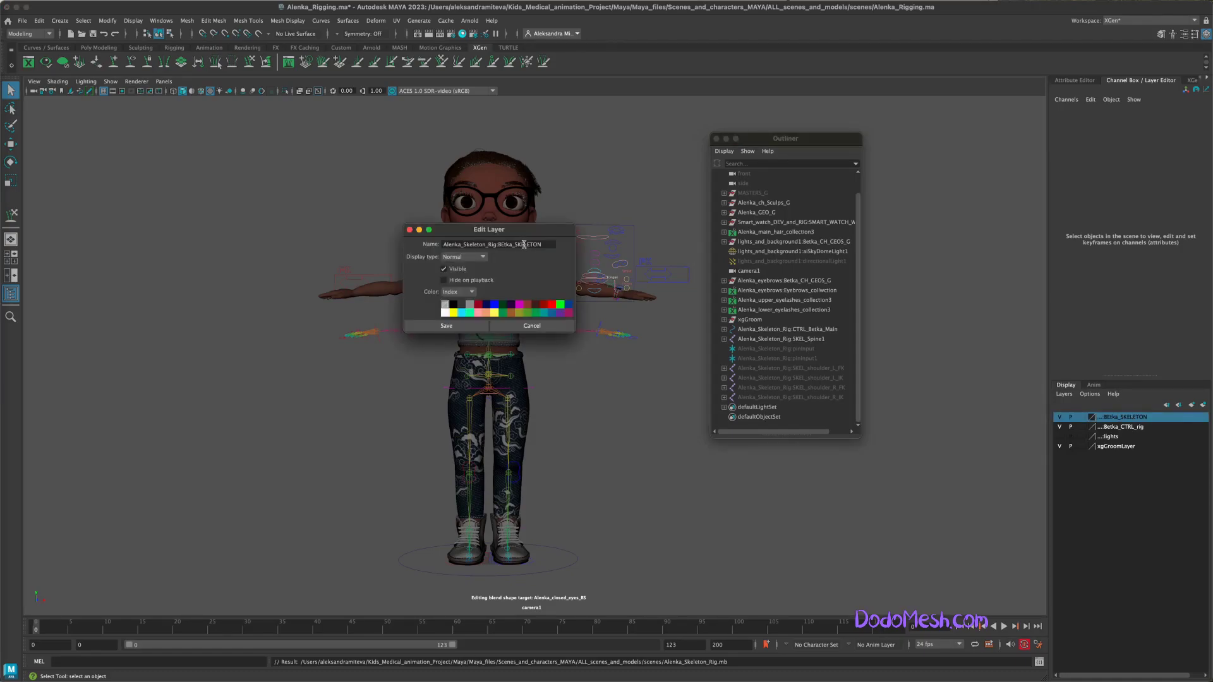
pyautogui.moveTo(512, 244); pyautogui.dragTo(433, 238)
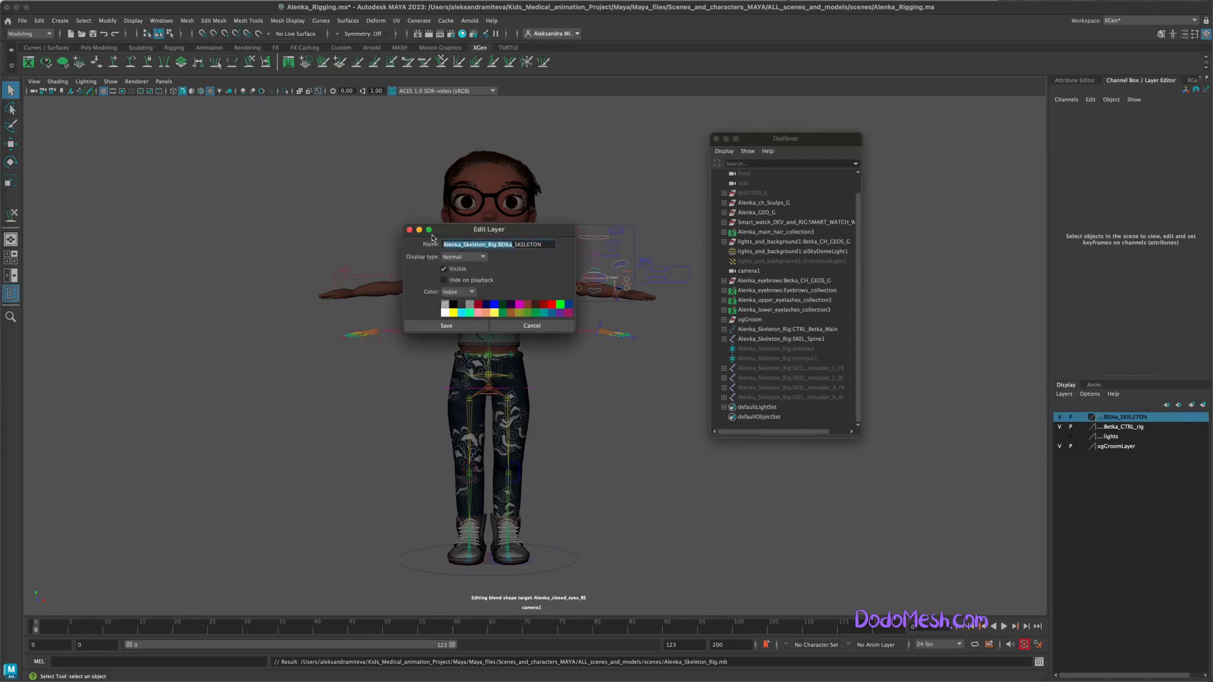
pyautogui.write('Alenka')
pyautogui.click(447, 326)
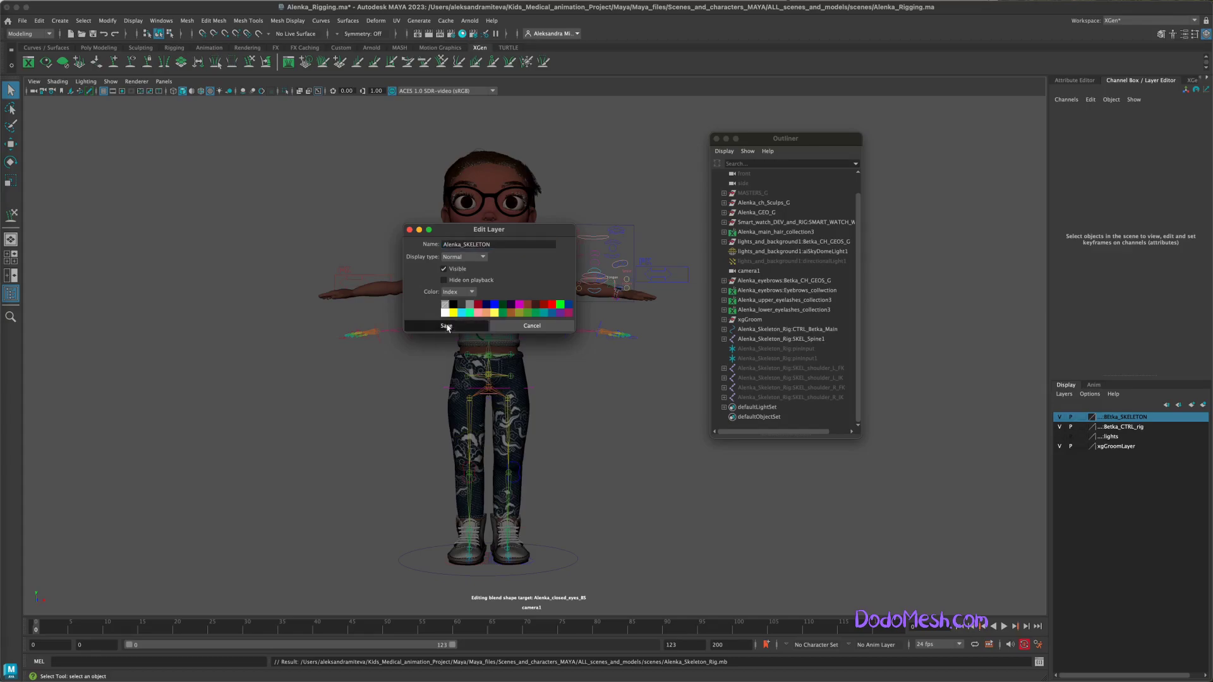
# Rename the control rig display layer to Alenka_CTRL_rig.
pyautogui.doubleClick(1120, 428)
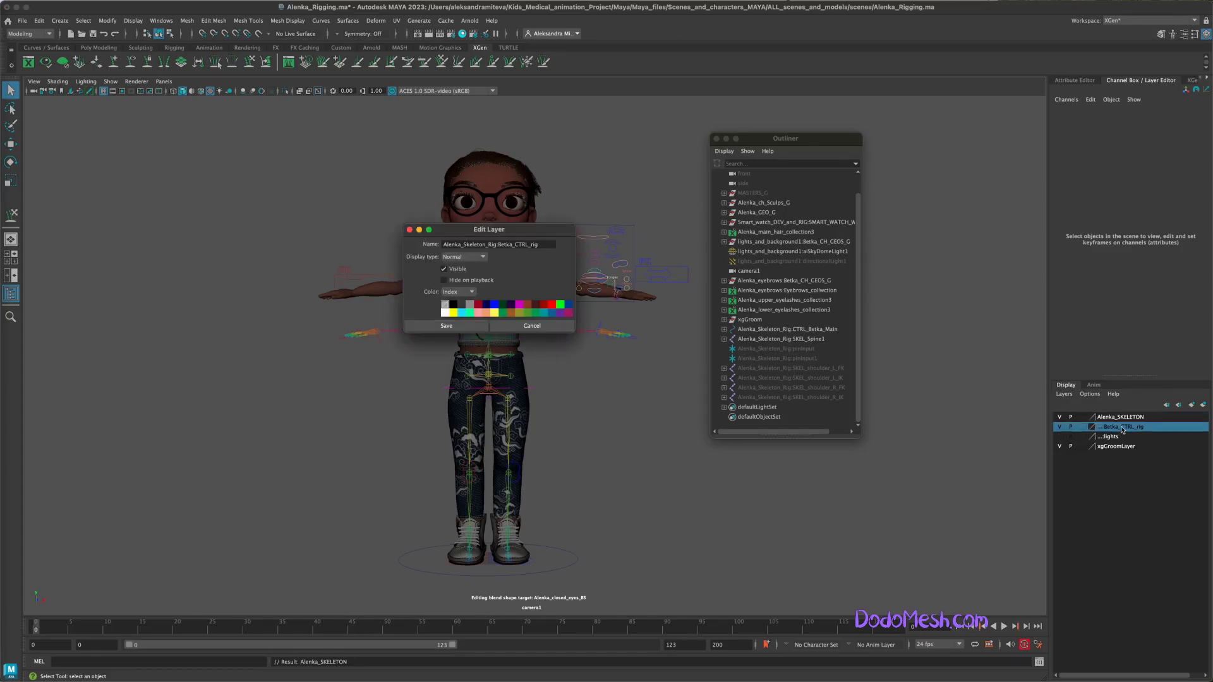
pyautogui.moveTo(514, 241); pyautogui.dragTo(432, 239)
pyautogui.press('BackSpace')
pyautogui.write('Alenka')
pyautogui.click(451, 326)
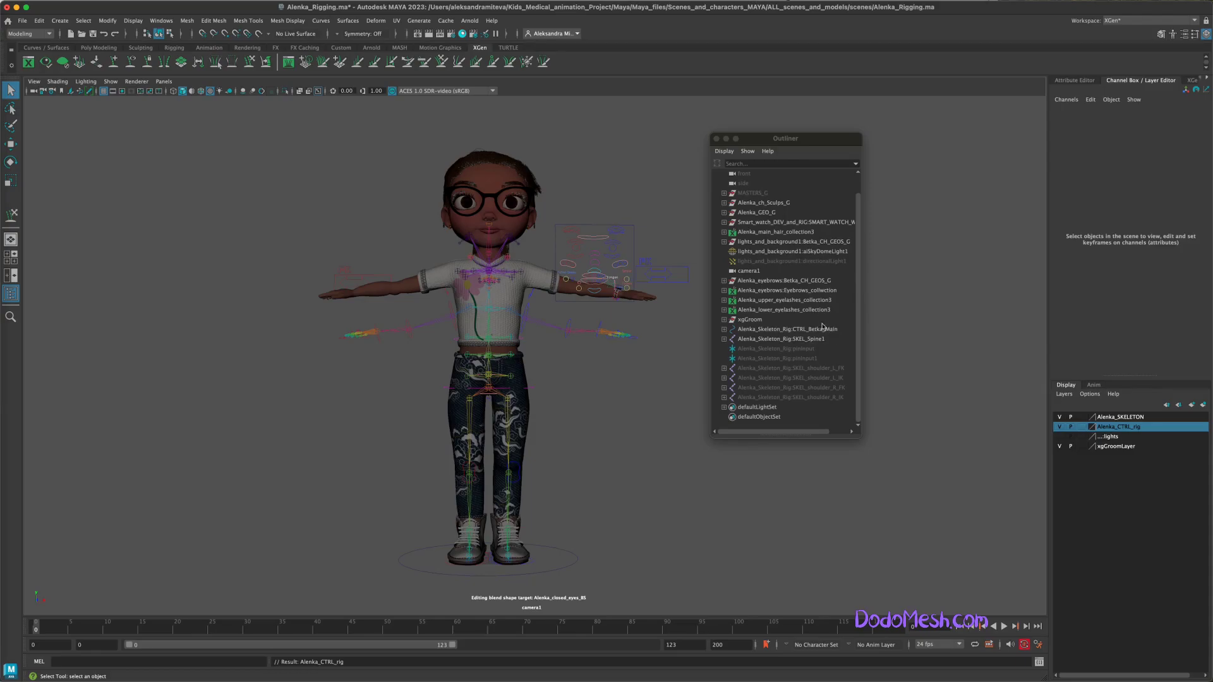
pyautogui.click(857, 355)
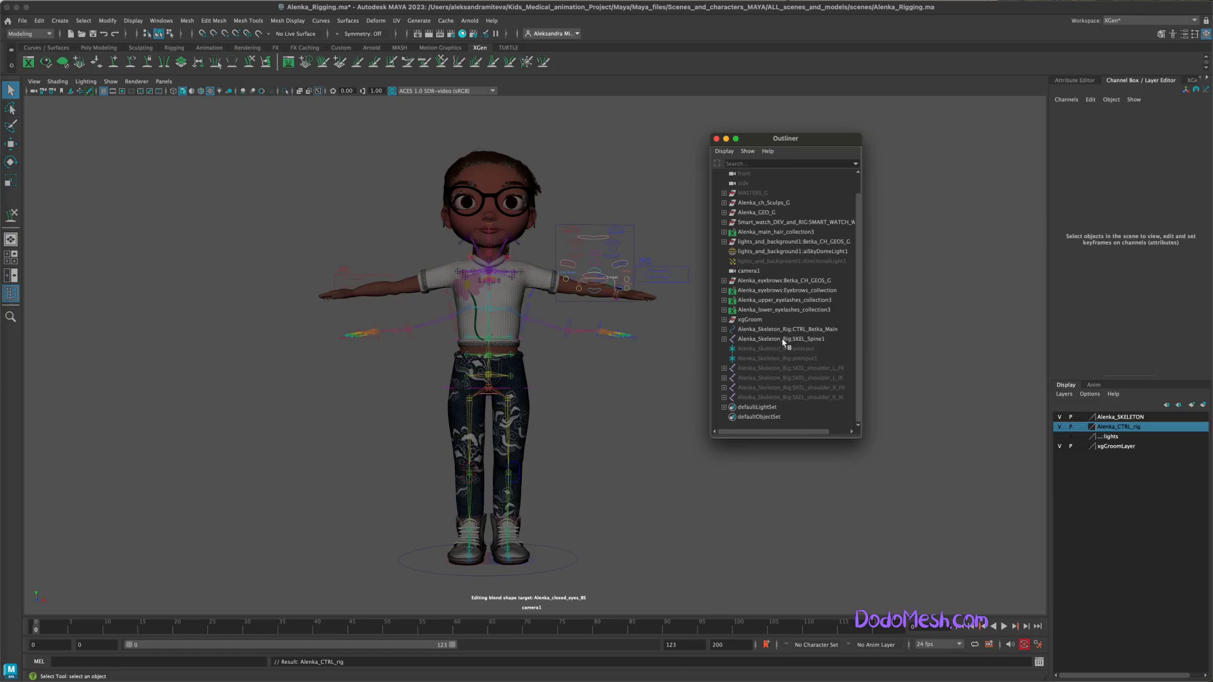
# Select CTRL_Betka_Main and check its children in the Outliner before scaling.
pyautogui.click(813, 330)
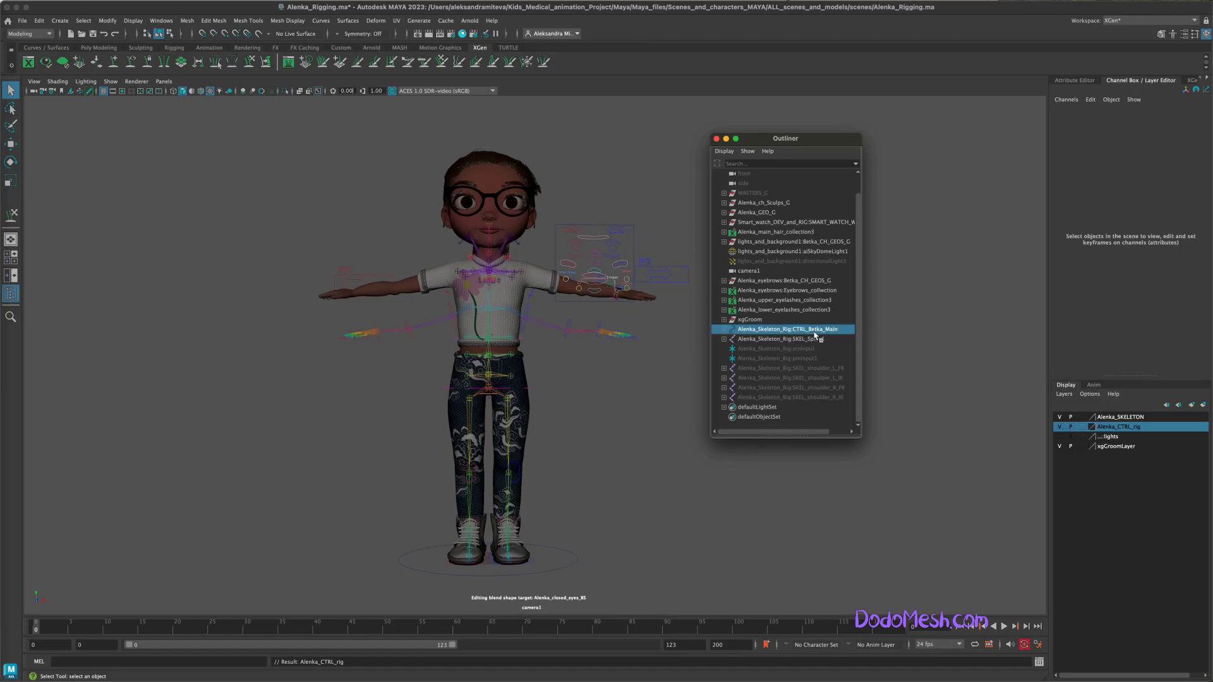
pyautogui.click(725, 330)
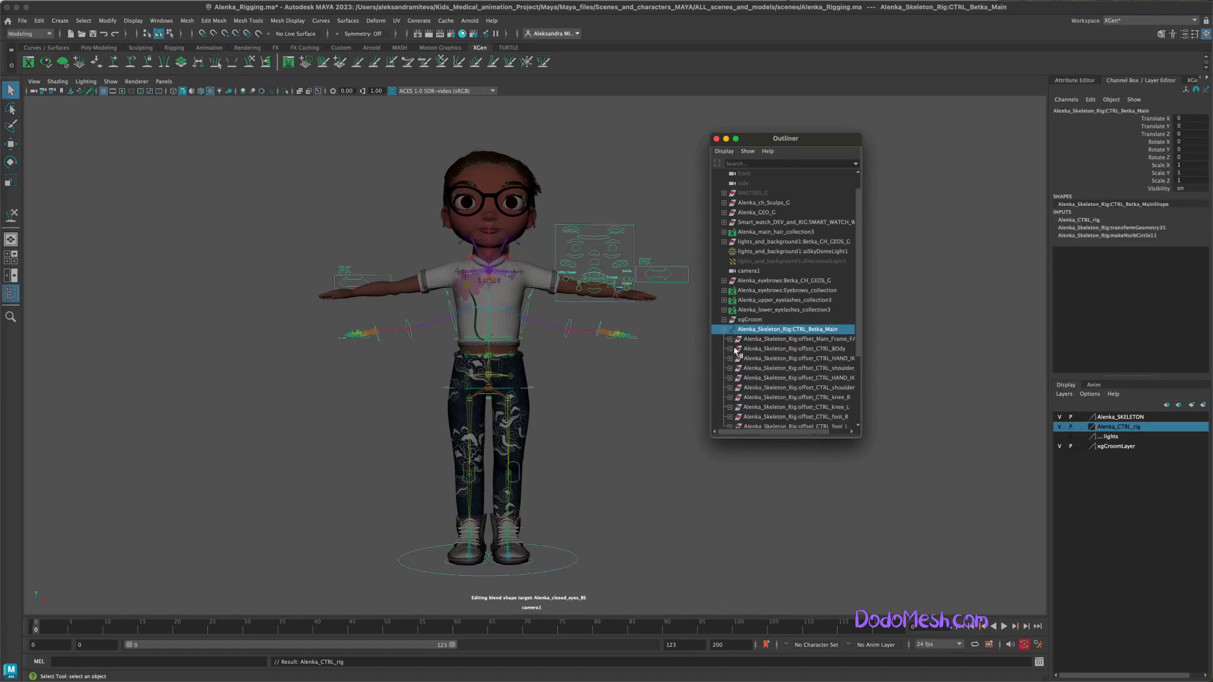
pyautogui.click(725, 330)
pyautogui.keyDown('alt'); pyautogui.moveTo(649, 502); pyautogui.dragTo(646, 468, button='middle'); pyautogui.keyUp('alt')
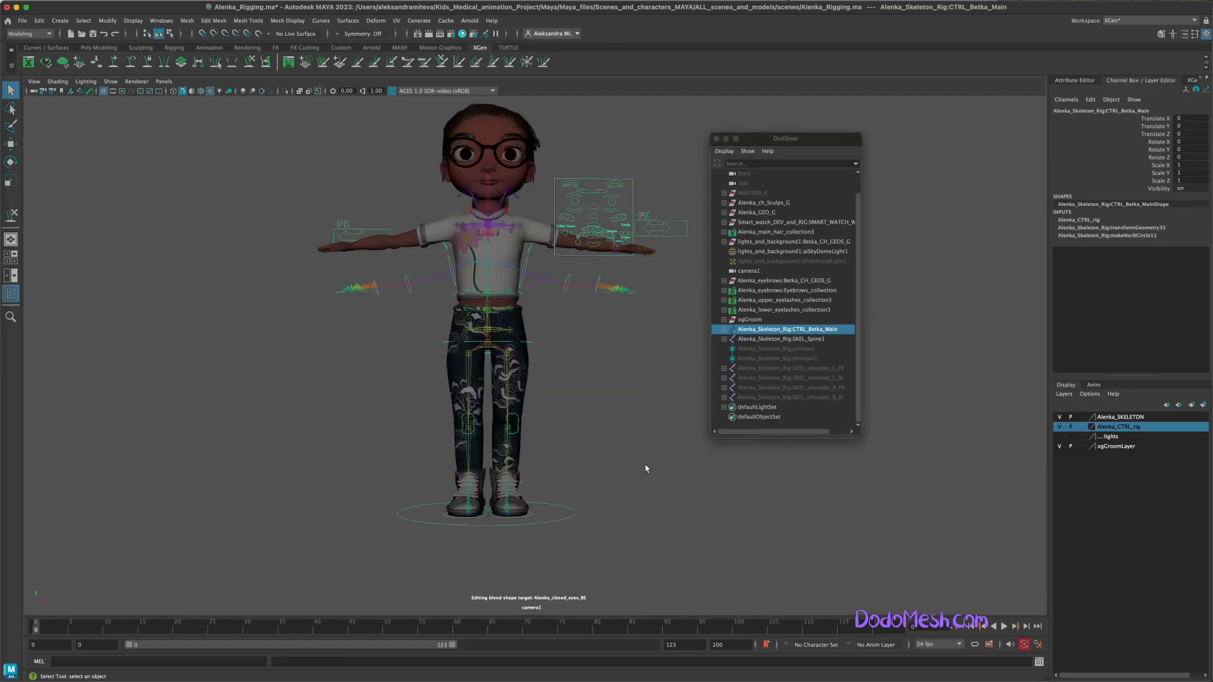
pyautogui.scroll(-1, 591, 456)
pyautogui.press('r')
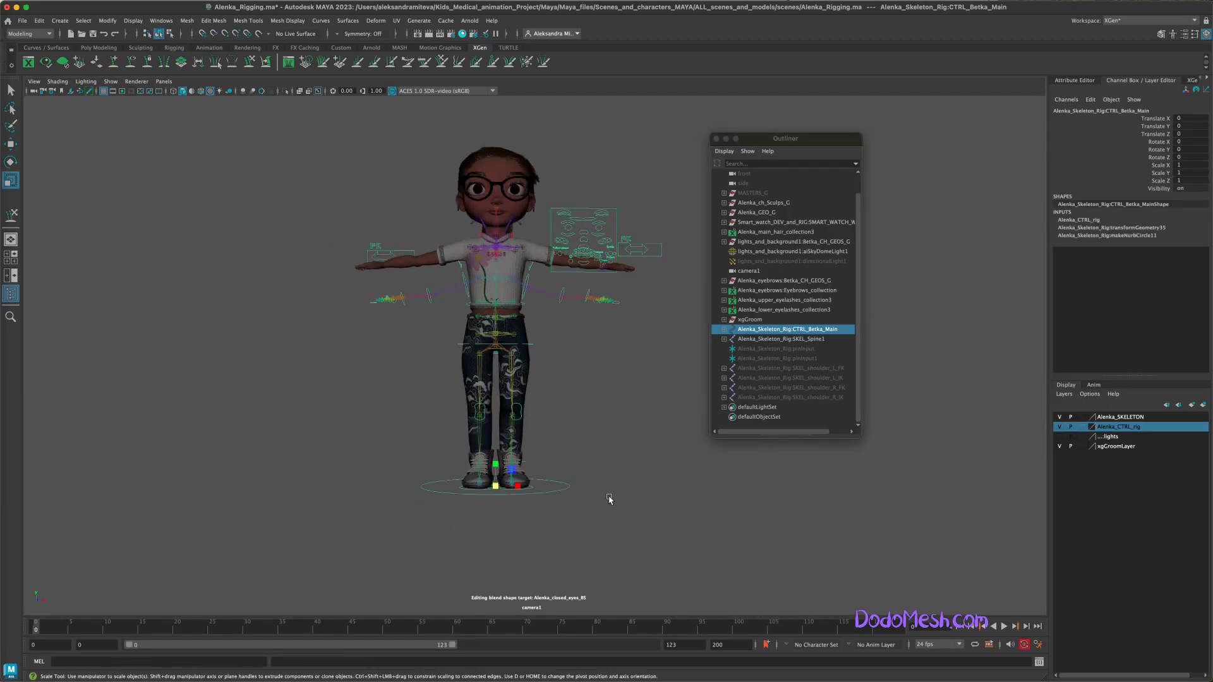
pyautogui.moveTo(495, 487); pyautogui.dragTo(530, 487)
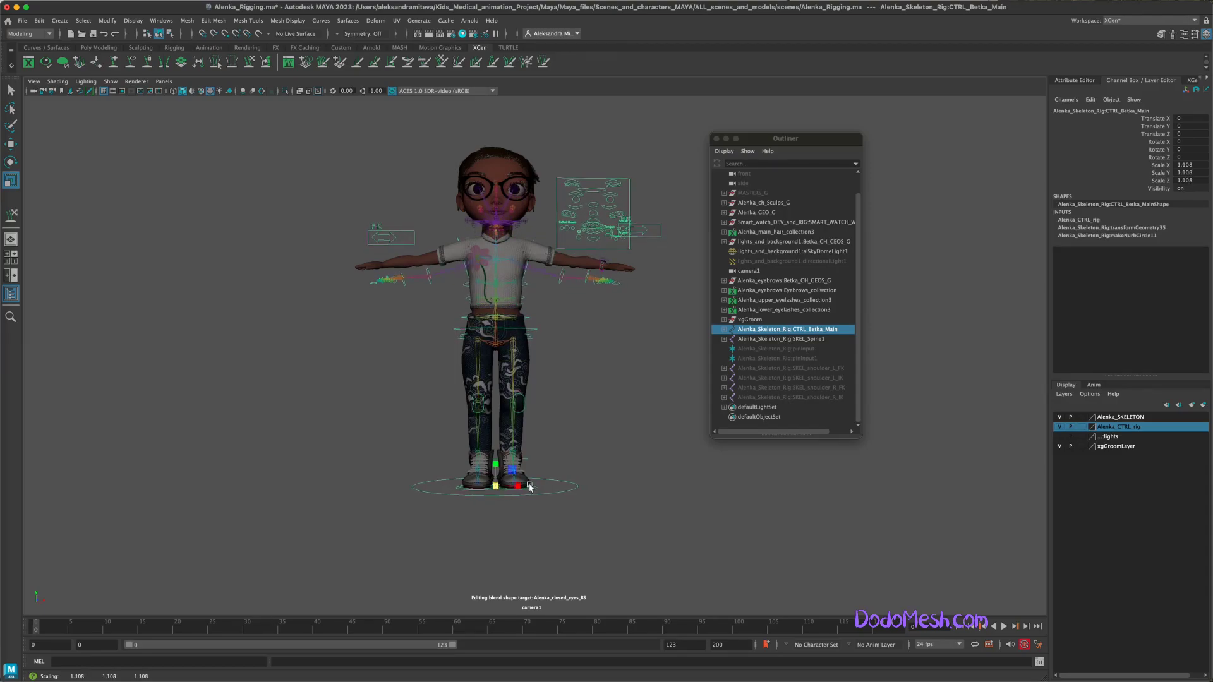
pyautogui.hotkey('ctrl', 'z')
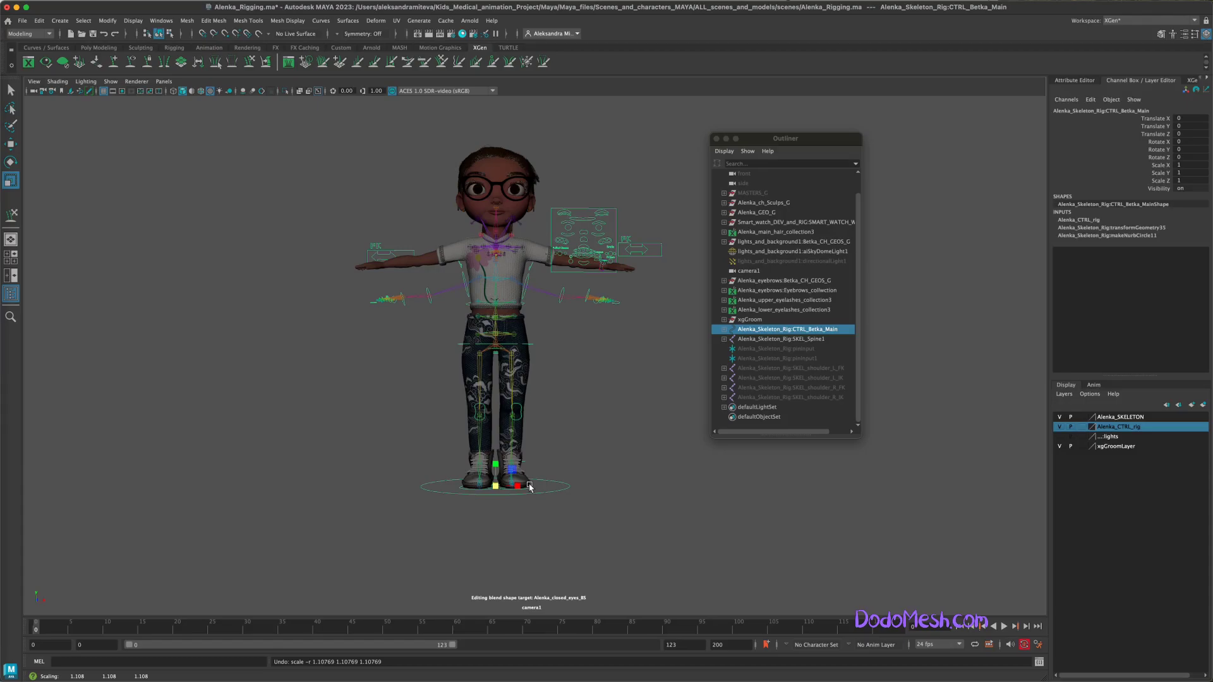
pyautogui.keyDown('alt'); pyautogui.moveTo(681, 501); pyautogui.dragTo(658, 519); pyautogui.keyUp('alt')
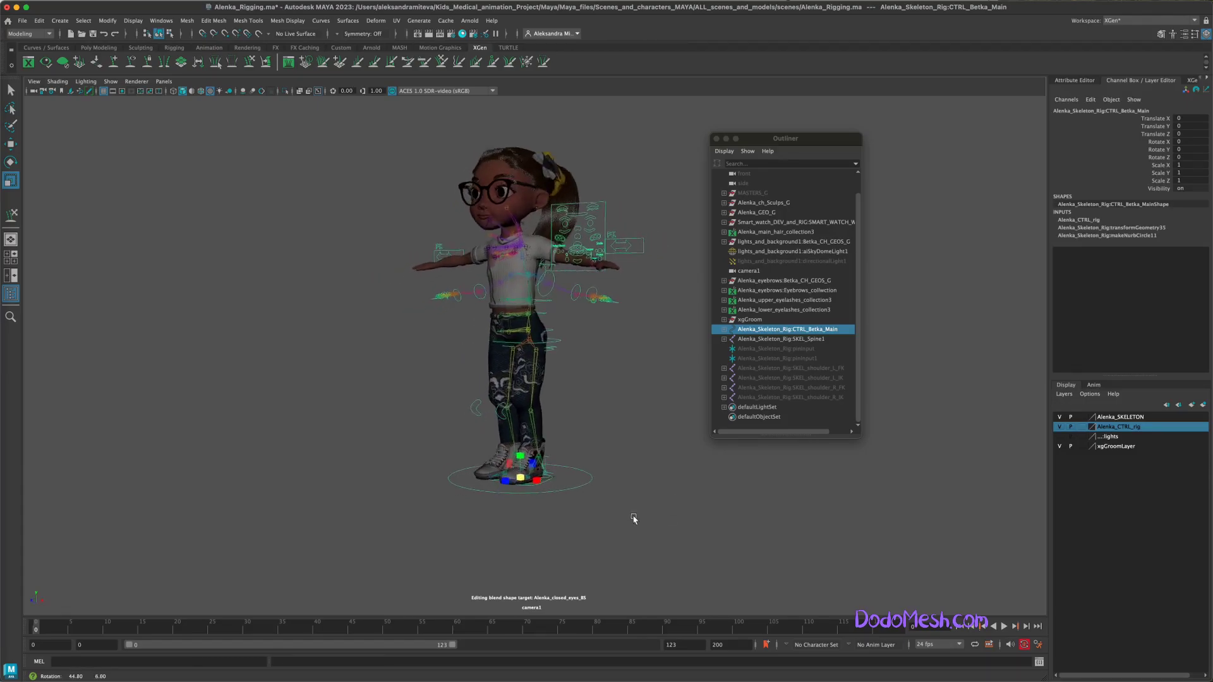
pyautogui.click(39, 21)
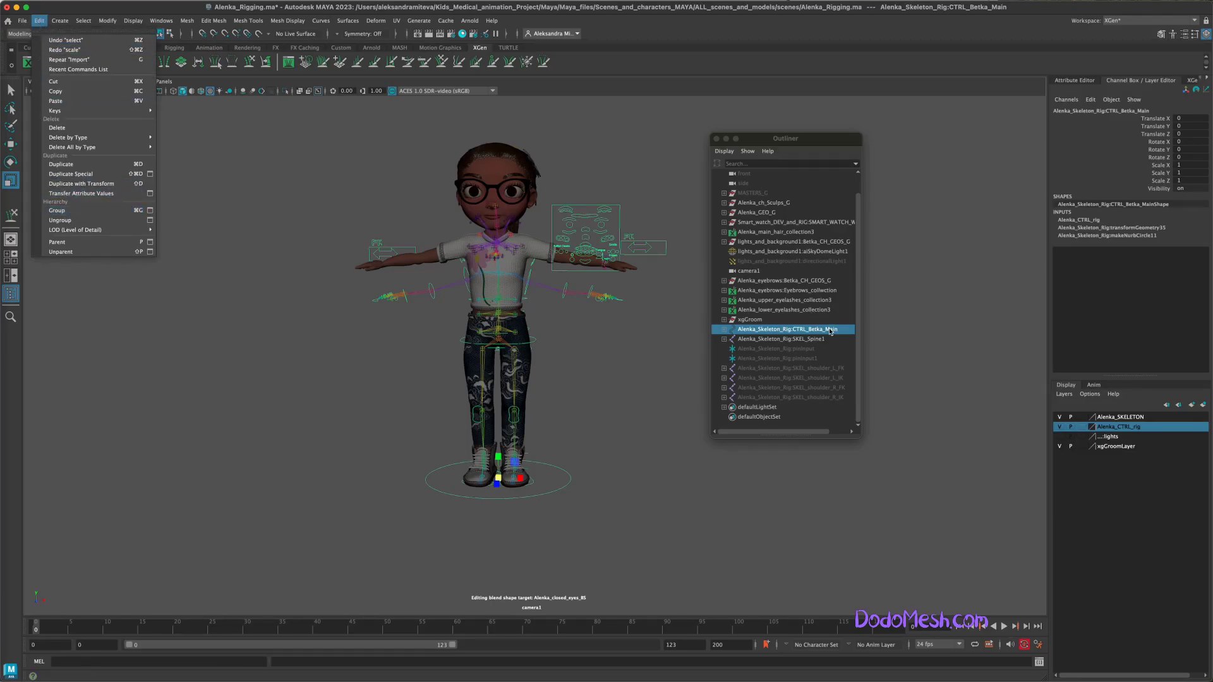
# Group the main control as Alenka_Scale_G and parent SKEL_shoulder_L_FK under it.
pyautogui.click(80, 213)
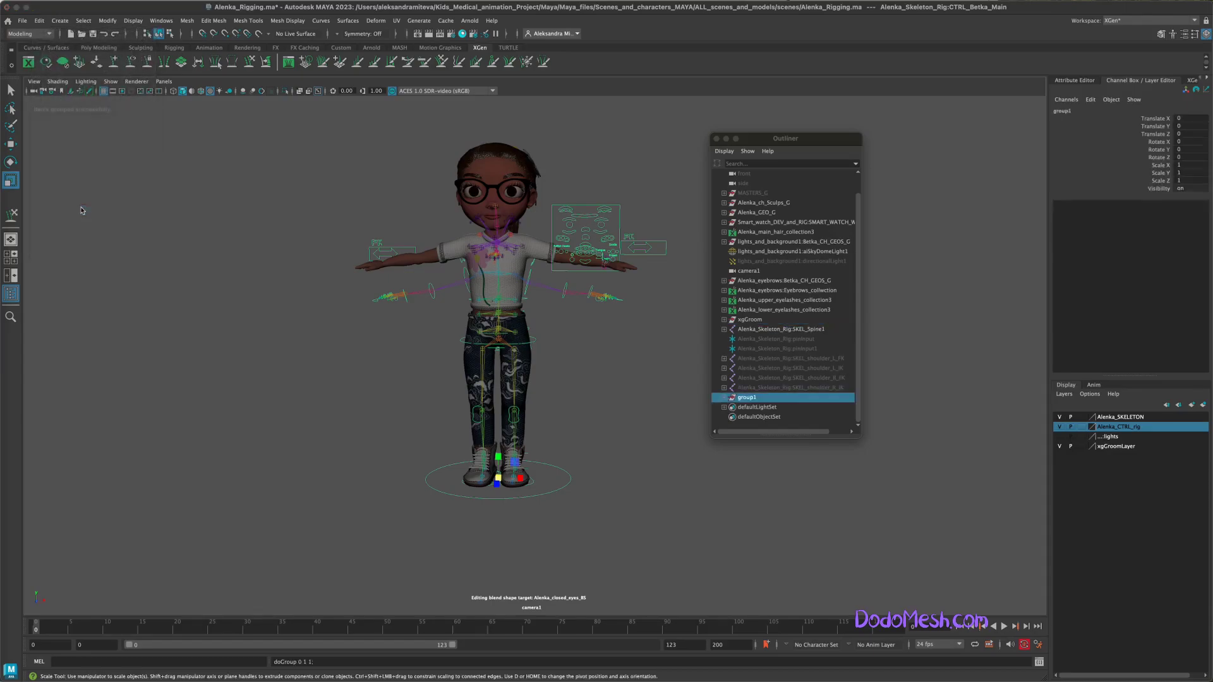
pyautogui.doubleClick(757, 397)
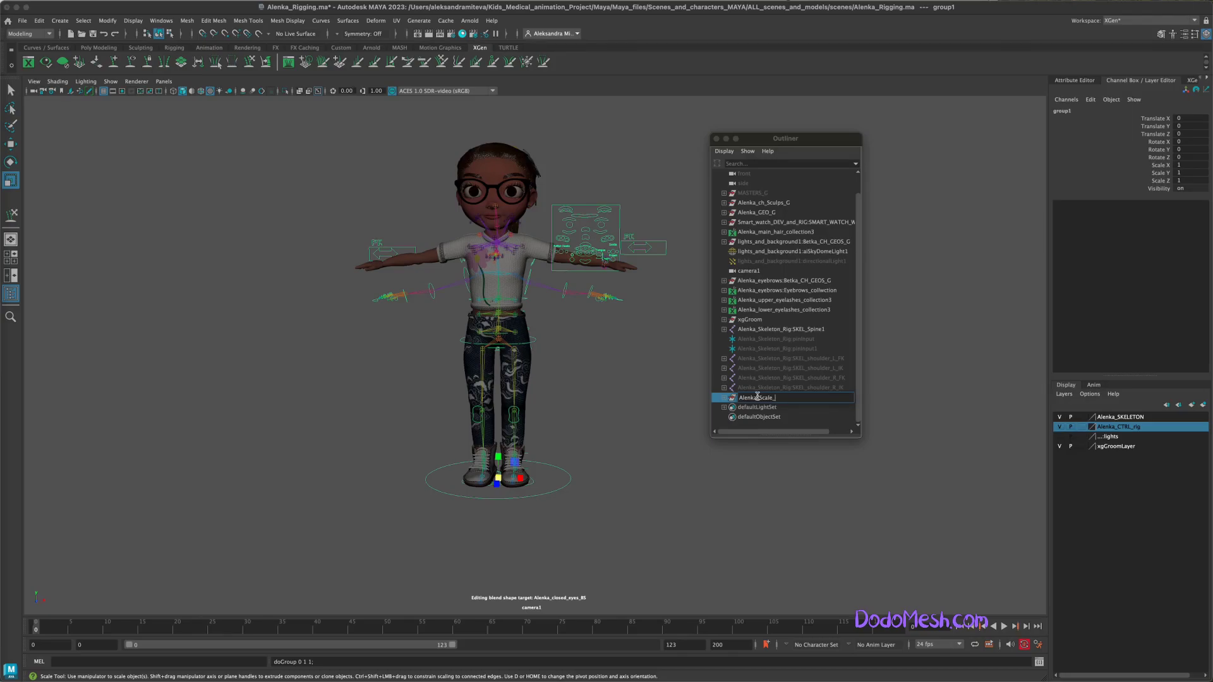
pyautogui.write('Alenka_Scale_G')
pyautogui.moveTo(758, 396); pyautogui.dragTo(820, 362)
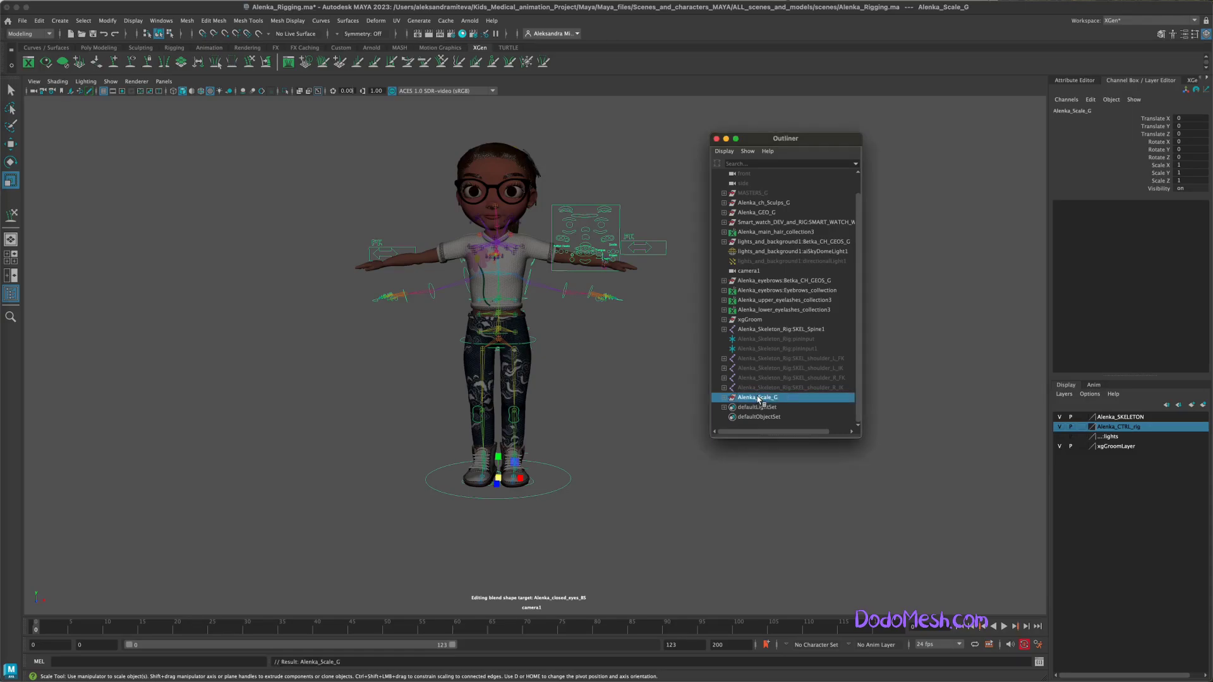
pyautogui.click(819, 362)
pyautogui.moveTo(829, 361); pyautogui.dragTo(797, 397)
# Parent SKEL_shoulder_R_IK under Alenka_Scale_G and gather the loose nodes under SKEL_Spine1.
pyautogui.click(795, 387)
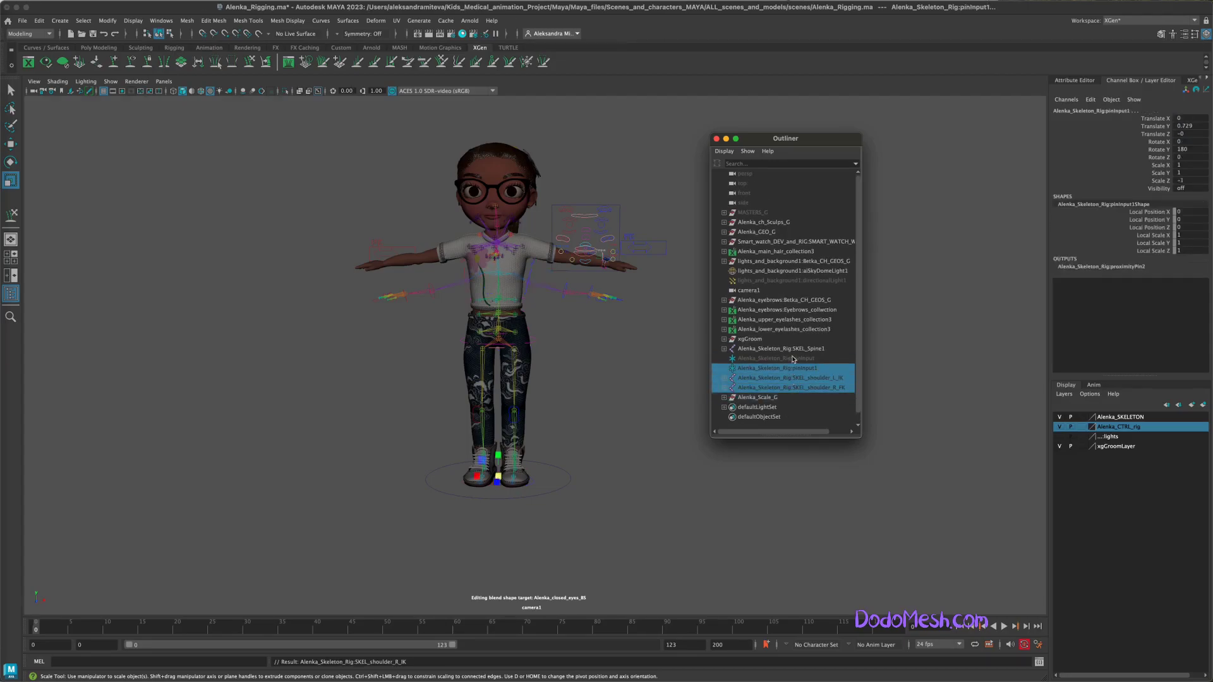
pyautogui.keyDown('shift'); pyautogui.click(799, 352); pyautogui.keyUp('shift')
pyautogui.moveTo(800, 351)
pyautogui.mouseDown()
pyautogui.moveTo(803, 380)
pyautogui.moveTo(788, 342)
pyautogui.mouseUp()
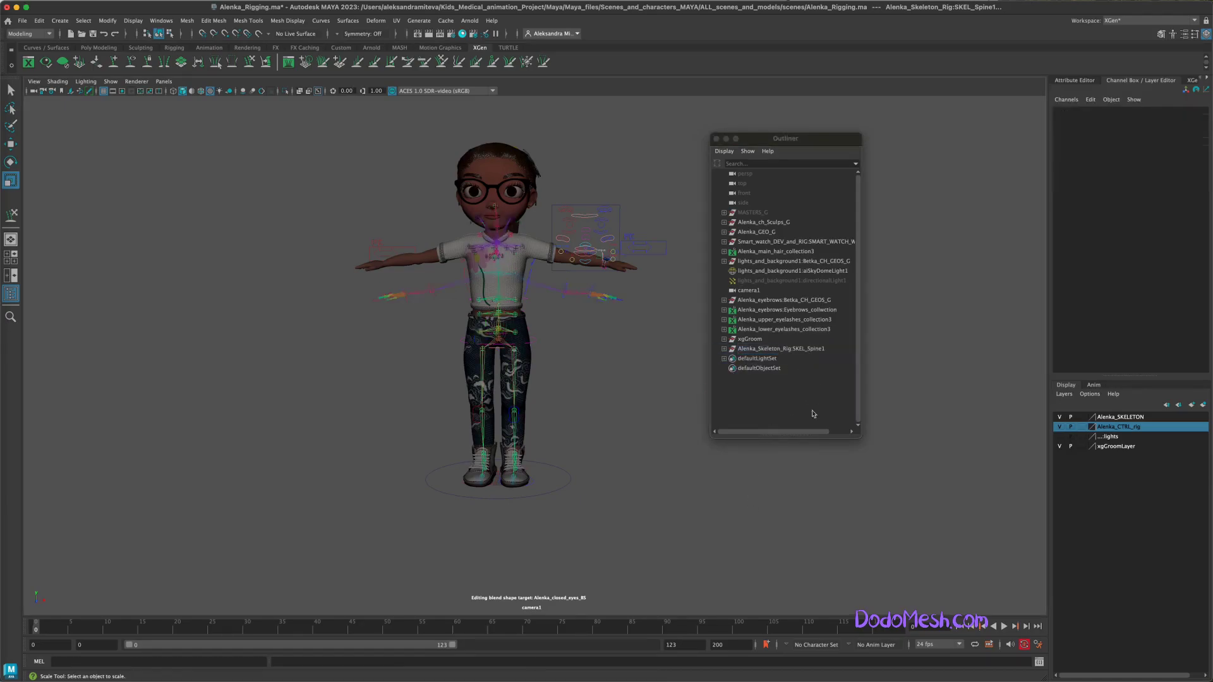
pyautogui.click(815, 352)
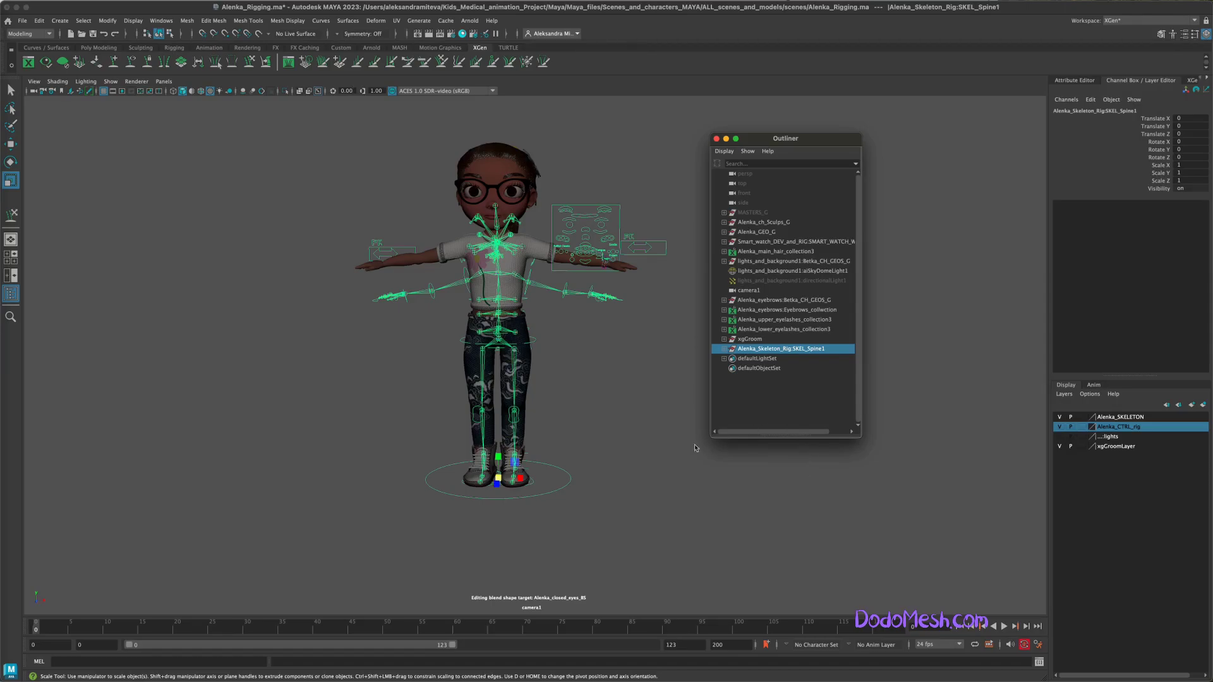
# Scale SKEL_Spine1 up uniformly and move it forward along Z, checking from the side.
pyautogui.moveTo(499, 480); pyautogui.dragTo(735, 505)
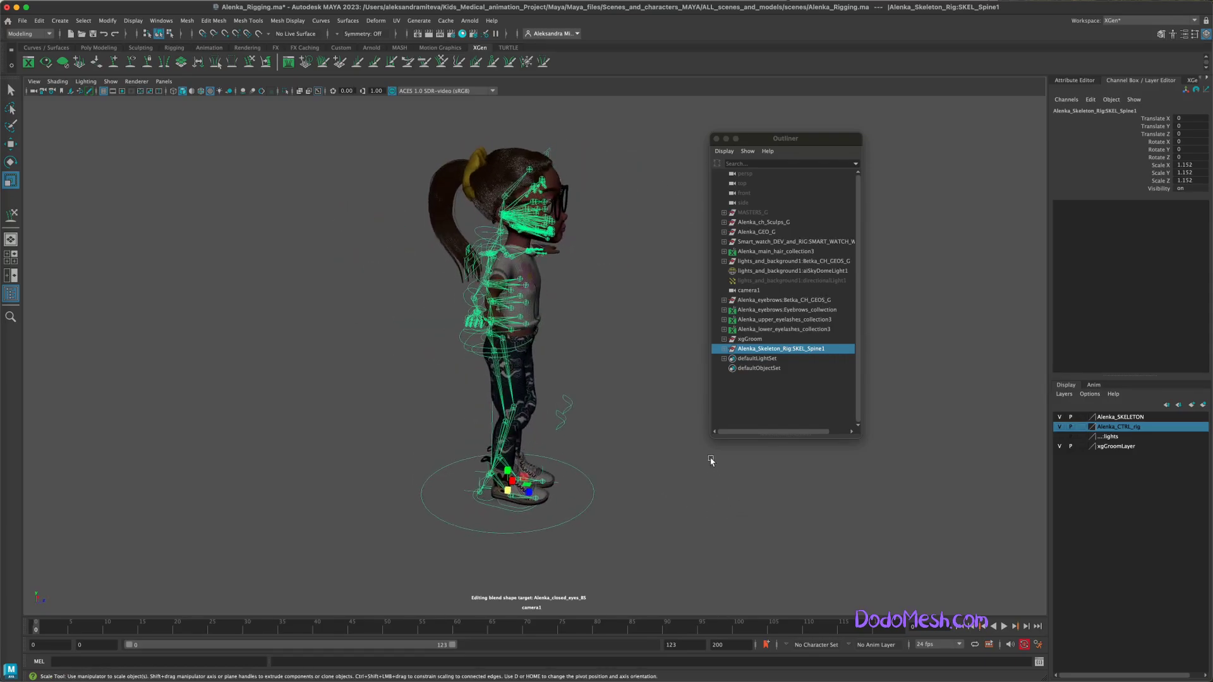
pyautogui.press('w')
pyautogui.moveTo(534, 494); pyautogui.dragTo(628, 490)
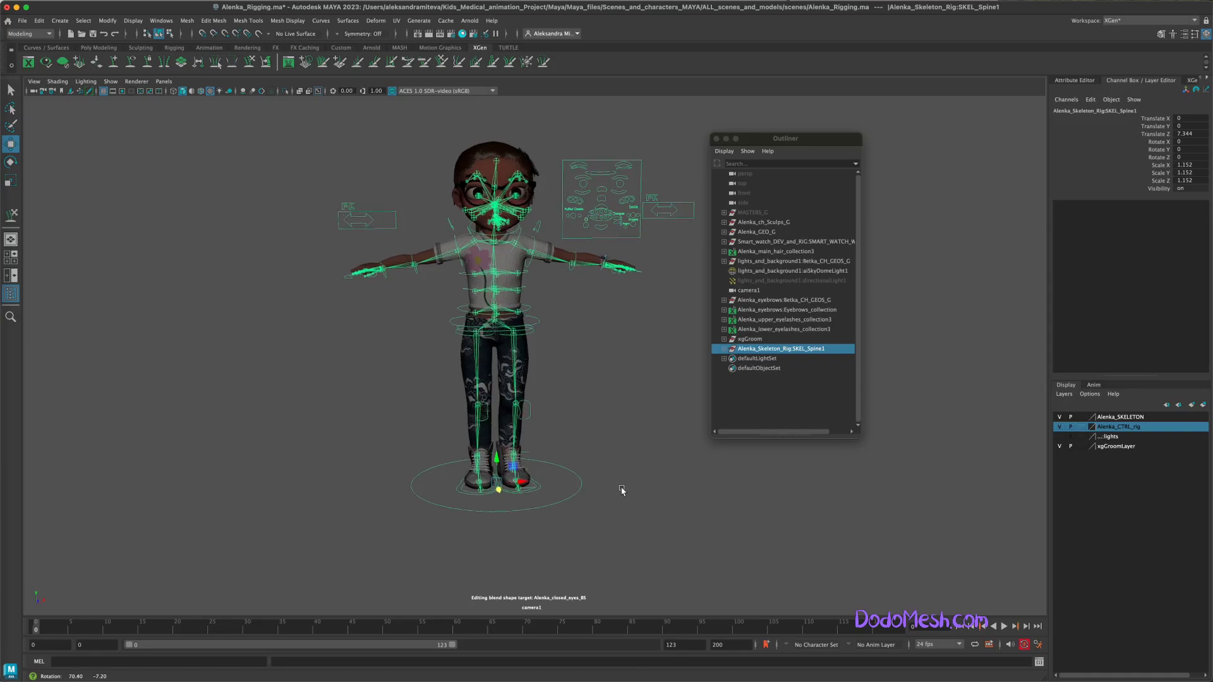
pyautogui.keyDown('alt'); pyautogui.moveTo(501, 497); pyautogui.dragTo(512, 487); pyautogui.keyUp('alt')
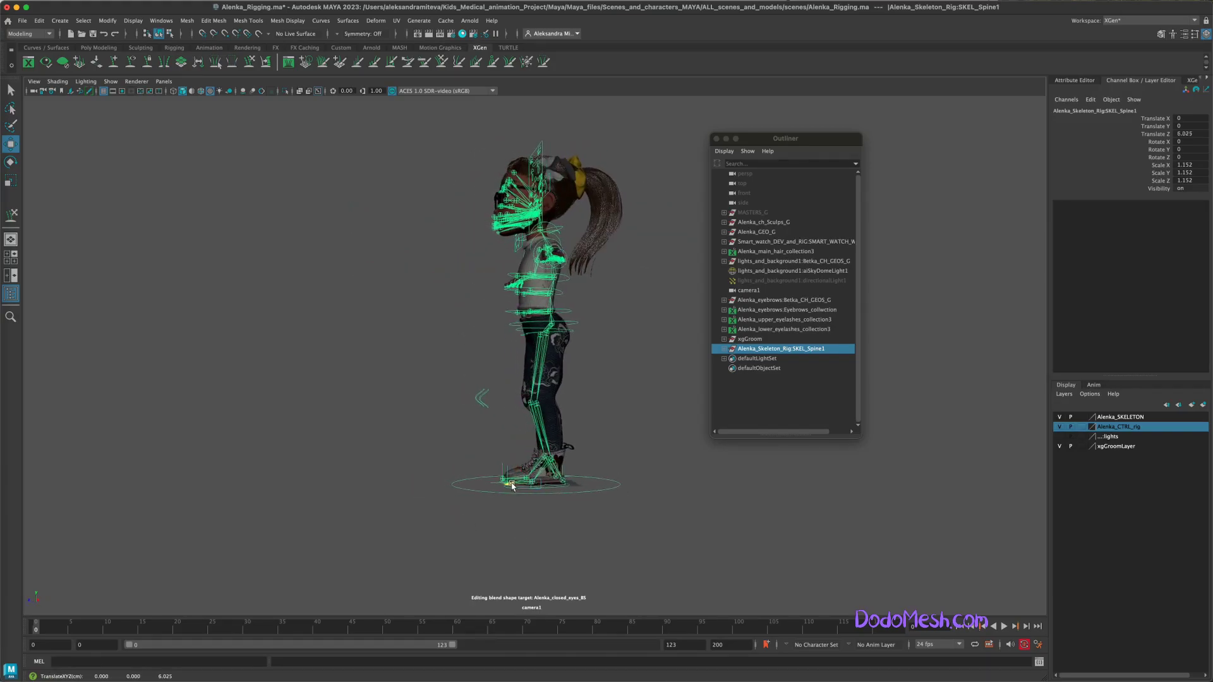
pyautogui.keyDown('alt'); pyautogui.moveTo(591, 482); pyautogui.dragTo(647, 525); pyautogui.keyUp('alt')
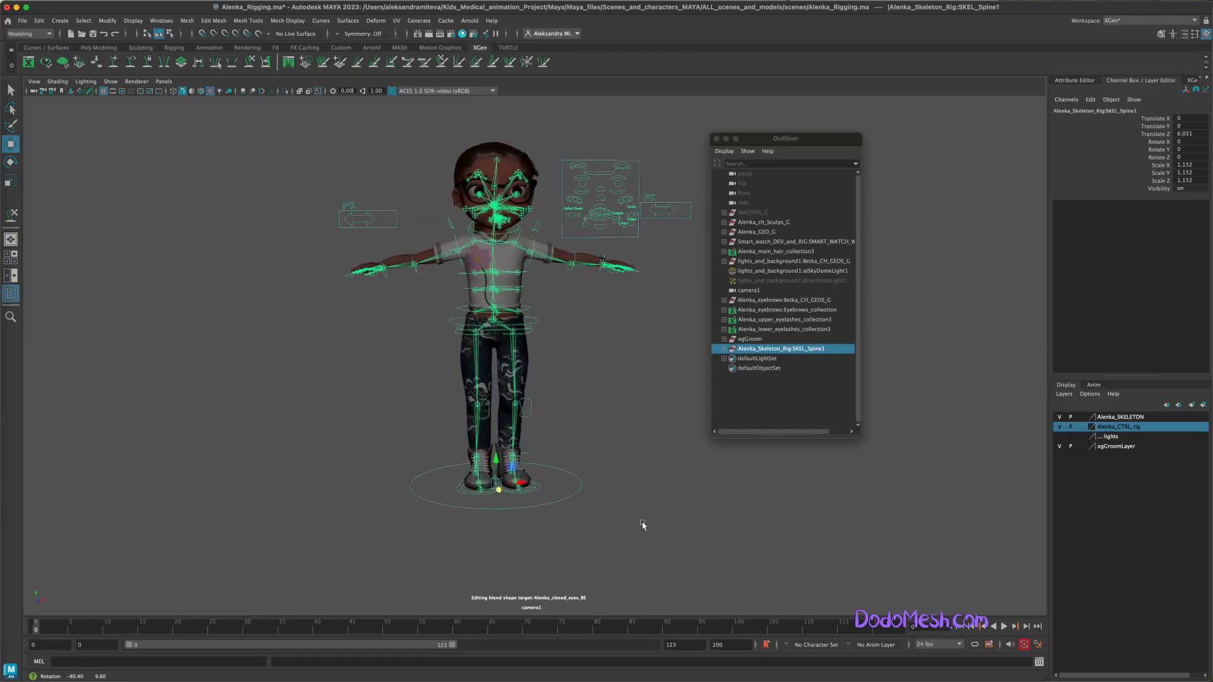
# Refine the rig scale to about 1.174 and orbit to check the body fit.
pyautogui.press('r')
pyautogui.moveTo(499, 482); pyautogui.dragTo(507, 484)
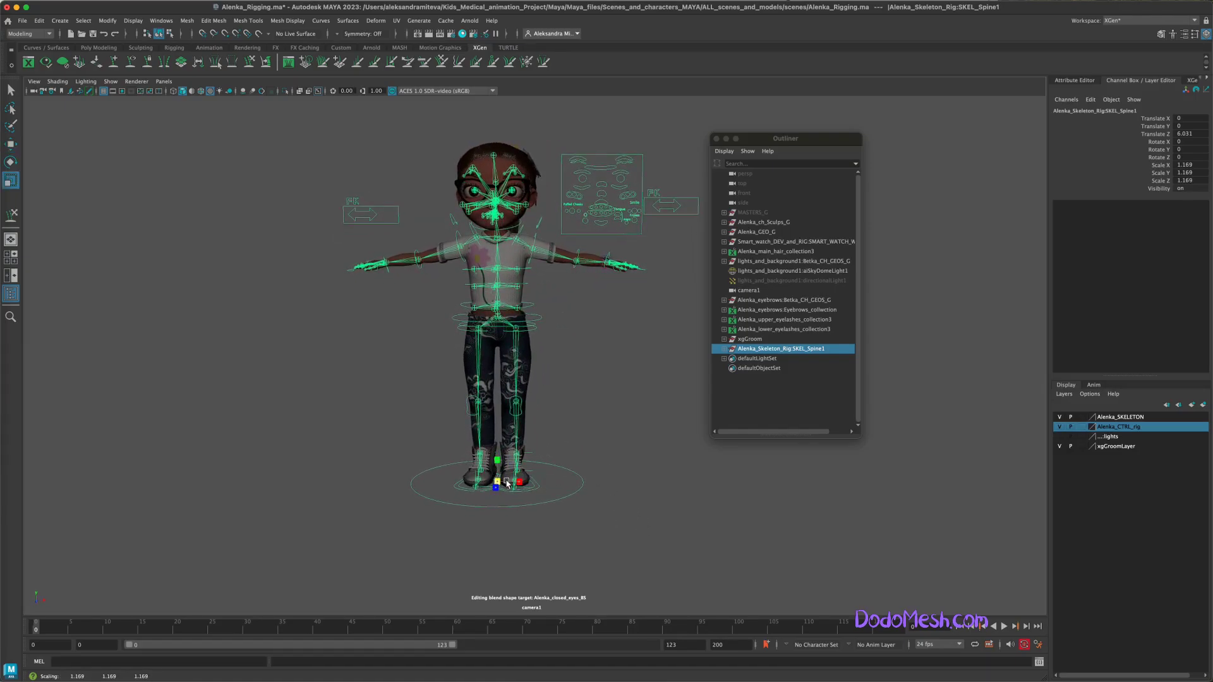
pyautogui.moveTo(508, 484); pyautogui.dragTo(510, 484)
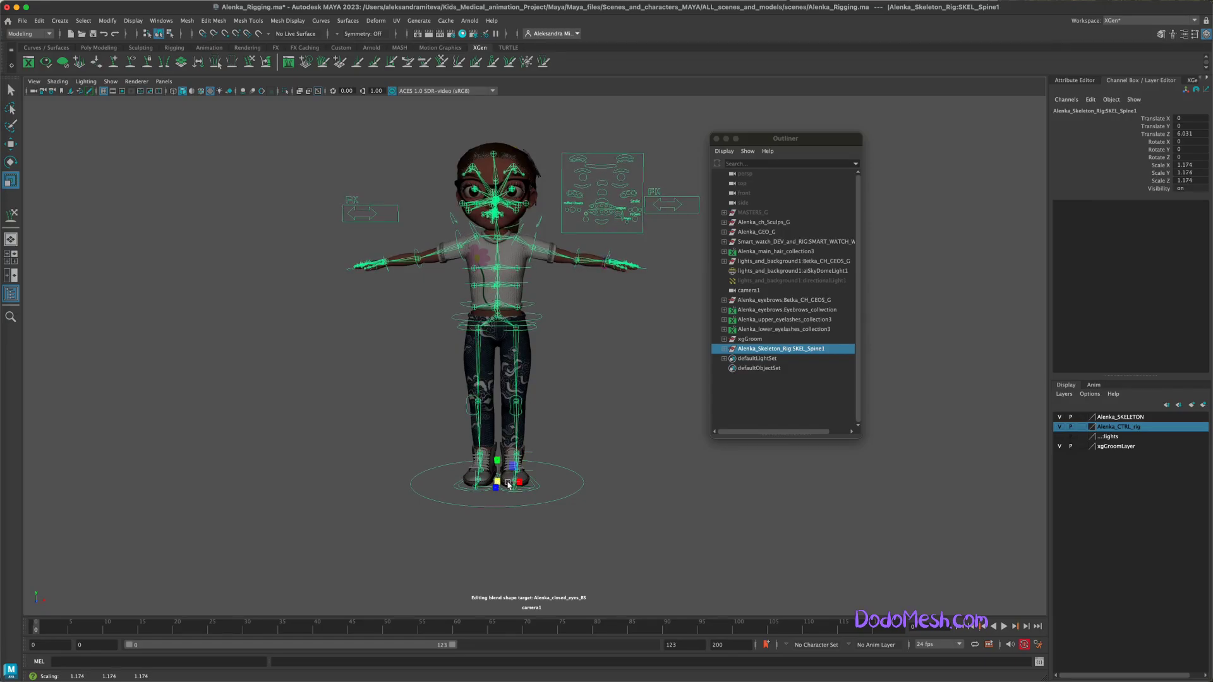
pyautogui.moveTo(655, 502)
pyautogui.keyDown('alt'); pyautogui.mouseDown()
pyautogui.moveTo(683, 516)
pyautogui.moveTo(609, 509)
pyautogui.moveTo(664, 508)
pyautogui.moveTo(653, 485)
pyautogui.moveTo(687, 524)
pyautogui.moveTo(723, 518)
pyautogui.moveTo(631, 525)
pyautogui.moveTo(663, 522)
pyautogui.moveTo(612, 506)
pyautogui.moveTo(514, 504)
pyautogui.moveTo(611, 506)
pyautogui.mouseUp(); pyautogui.keyUp('alt')
pyautogui.scroll(5, 644, 503)
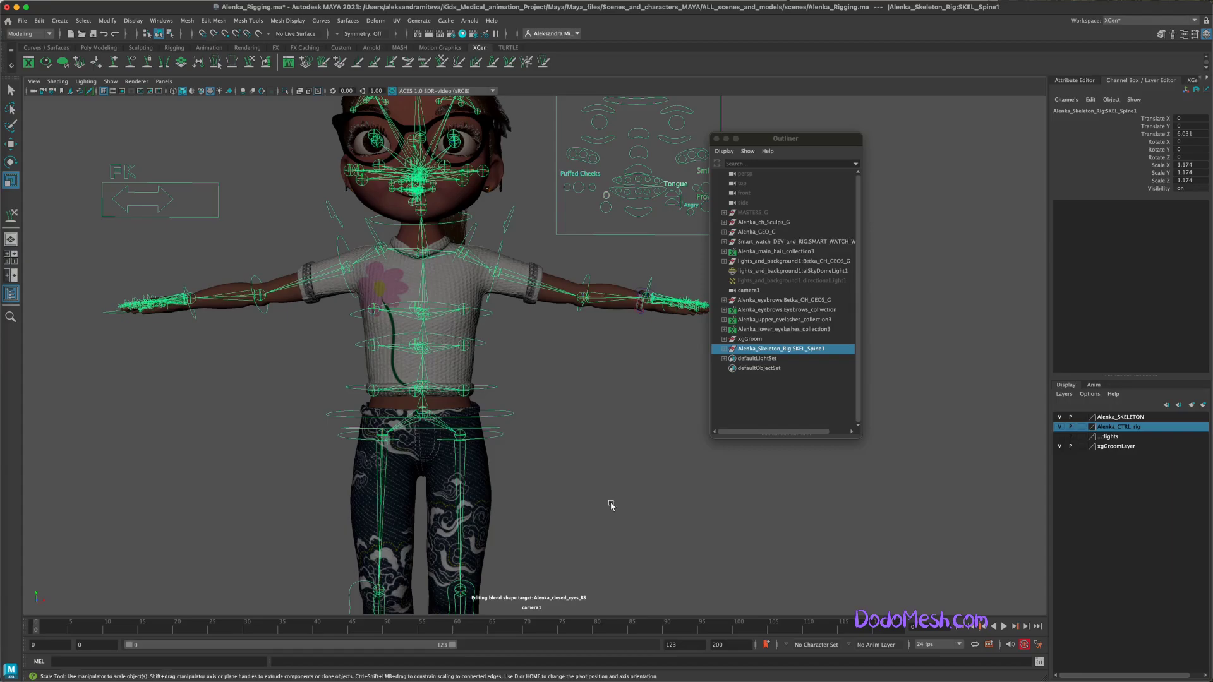
# Adjust the rig's uniform scale to 1.166 and inspect the torso and right arm.
pyautogui.scroll(-4, 628, 496)
pyautogui.scroll(-3, 569, 525)
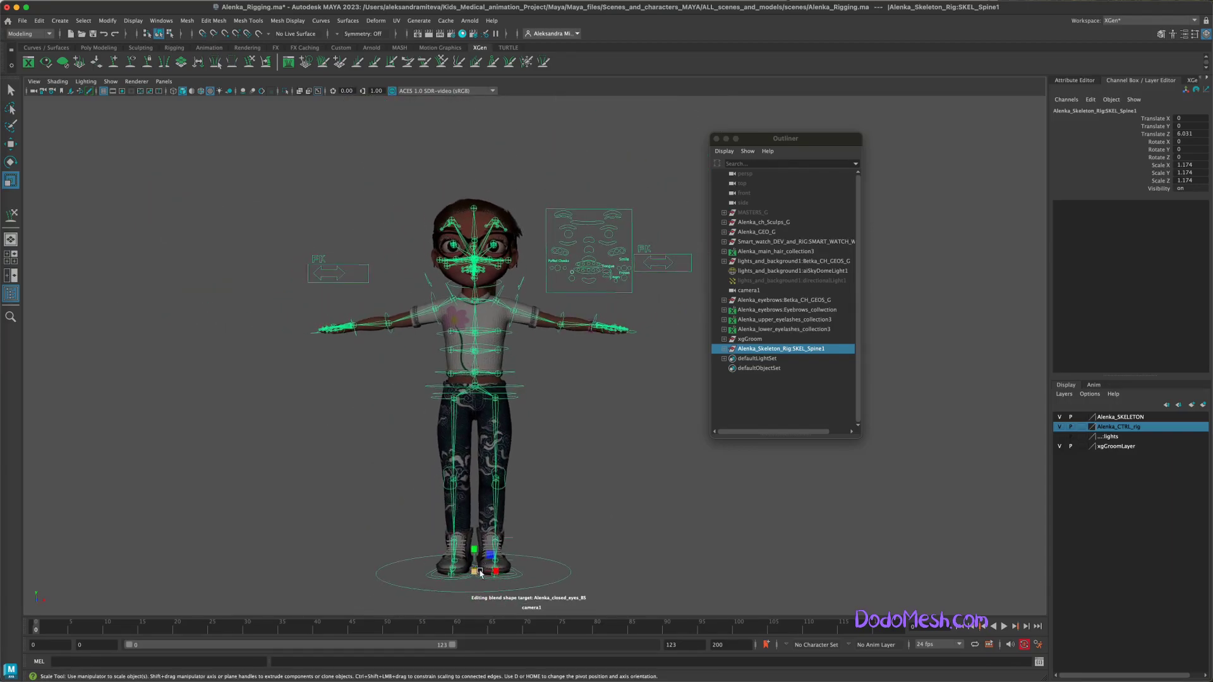
pyautogui.moveTo(477, 574); pyautogui.dragTo(472, 573)
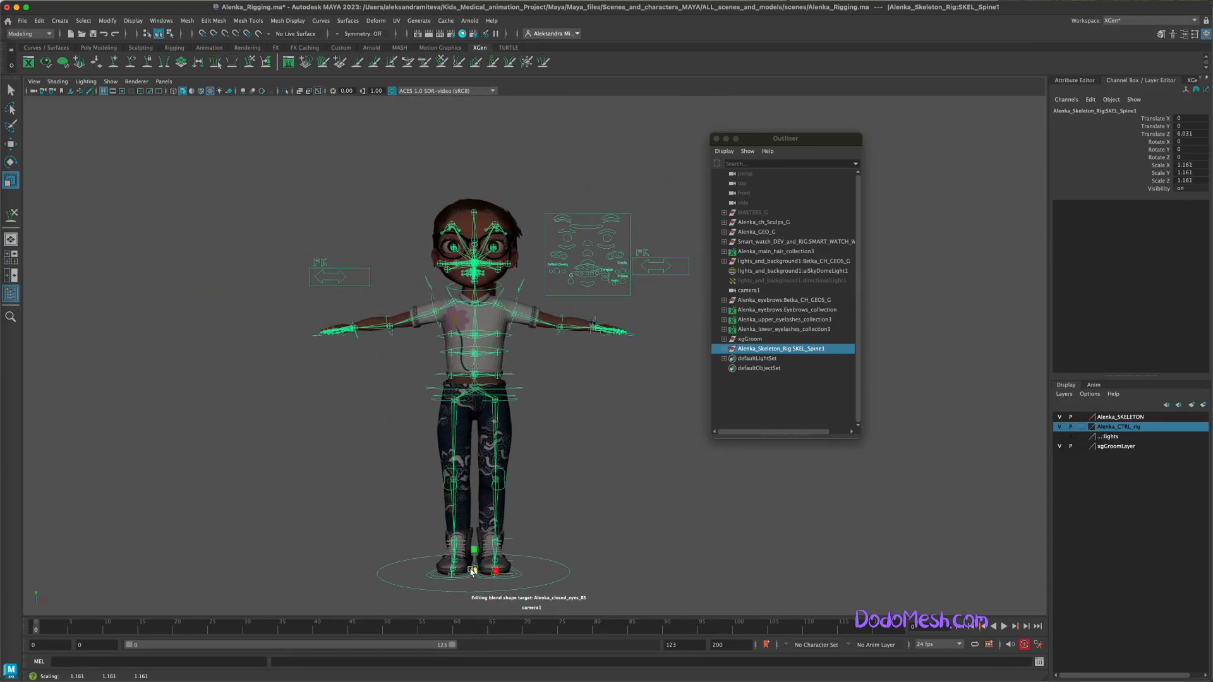
pyautogui.moveTo(472, 572)
pyautogui.mouseDown()
pyautogui.moveTo(608, 534)
pyautogui.moveTo(673, 487)
pyautogui.moveTo(732, 506)
pyautogui.mouseUp()
pyautogui.scroll(5, 673, 488)
pyautogui.keyDown('alt'); pyautogui.moveTo(731, 507); pyautogui.dragTo(578, 490, button='middle'); pyautogui.keyUp('alt')
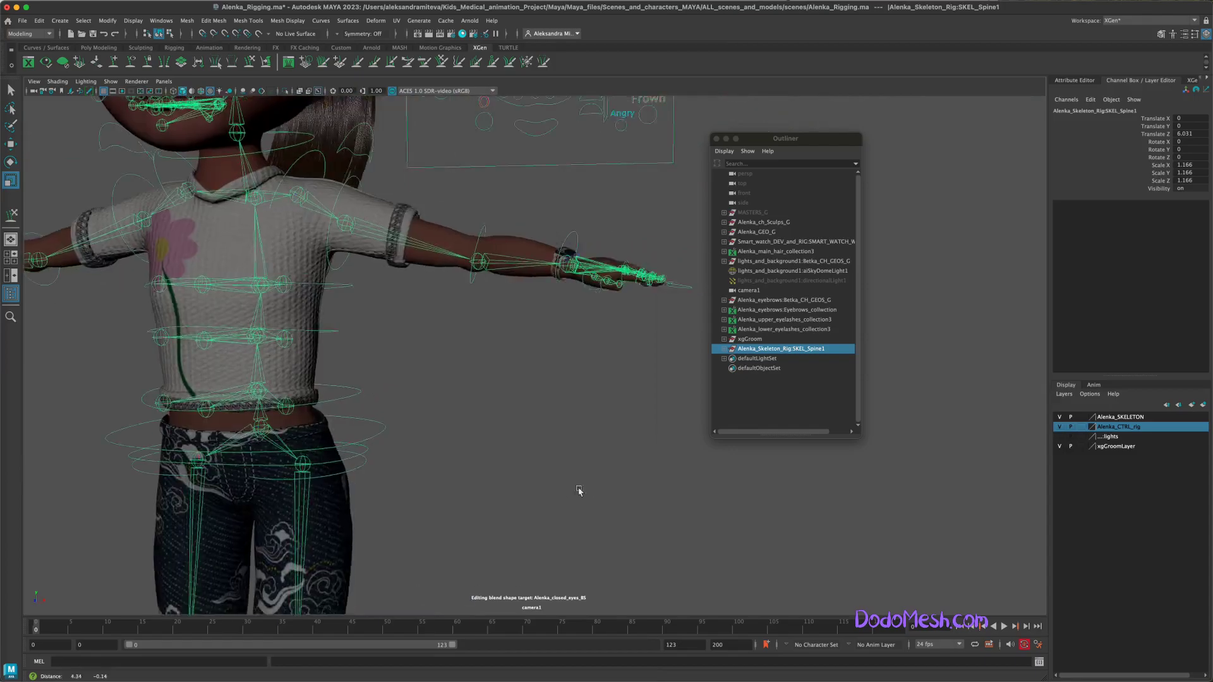
pyautogui.moveTo(579, 490)
pyautogui.keyDown('alt'); pyautogui.mouseDown()
pyautogui.moveTo(609, 466)
pyautogui.moveTo(569, 496)
pyautogui.mouseUp(); pyautogui.keyUp('alt')
# Shift the rig along Z to Translate Z 5.772, aligning feet and arms from side and front.
pyautogui.press('w')
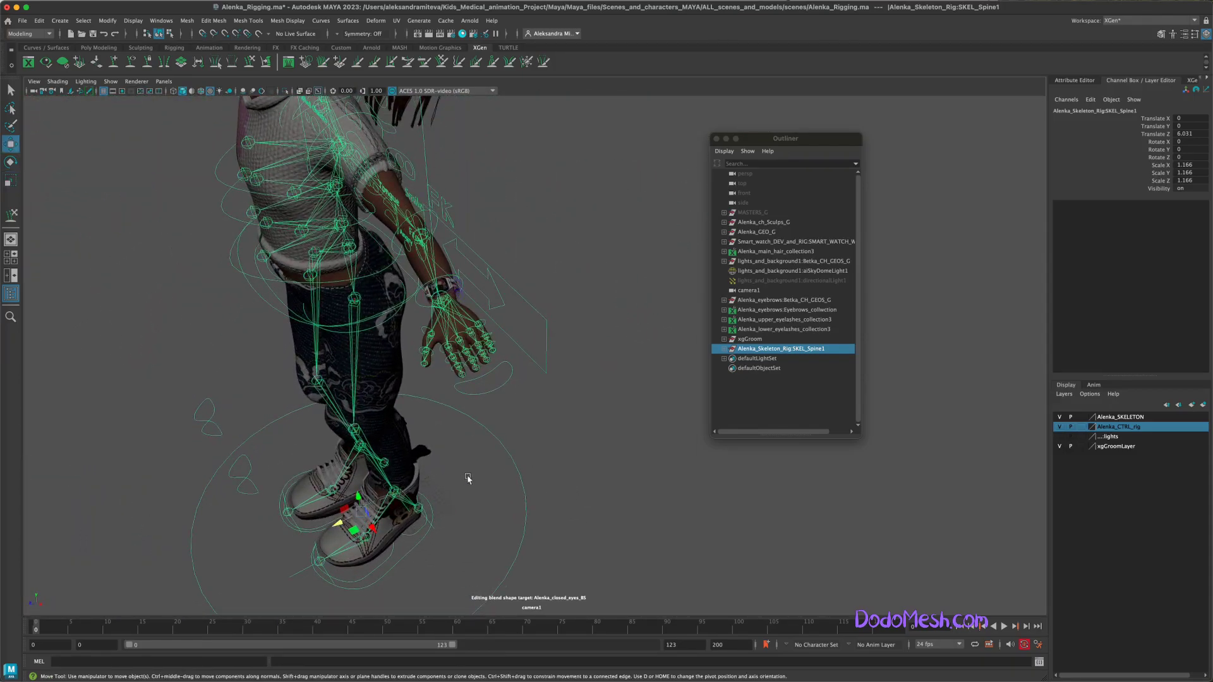
pyautogui.moveTo(339, 525); pyautogui.dragTo(342, 524)
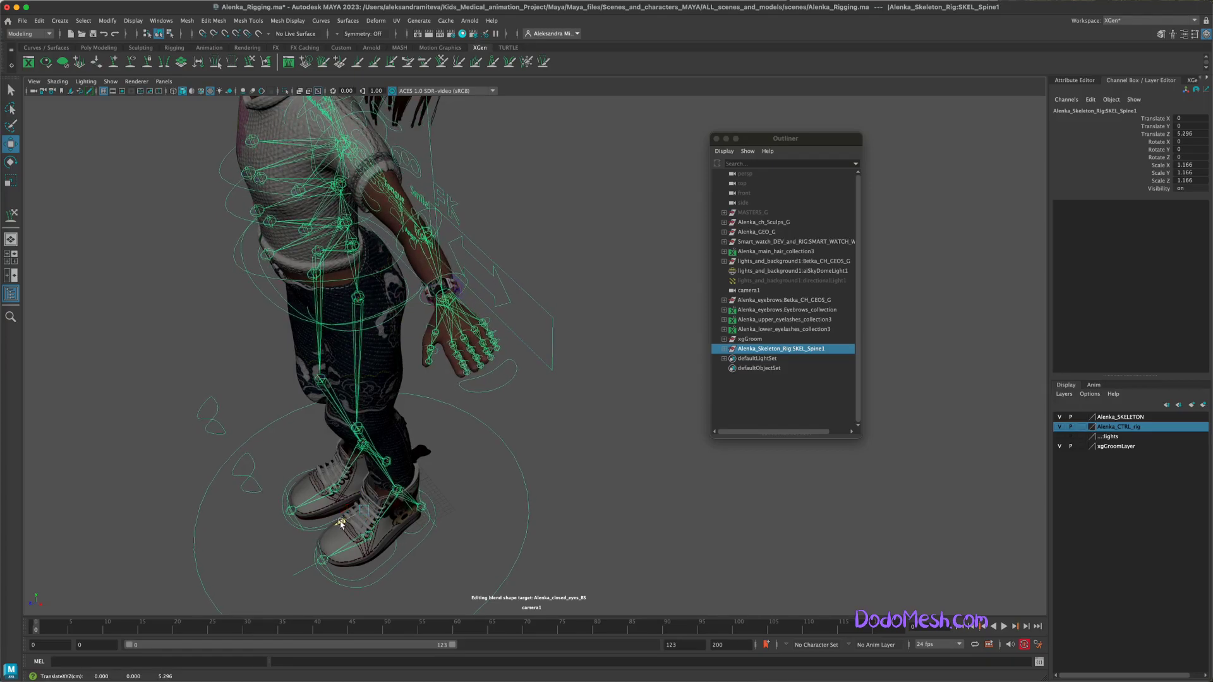
pyautogui.moveTo(509, 474)
pyautogui.keyDown('alt'); pyautogui.mouseDown()
pyautogui.moveTo(560, 466)
pyautogui.moveTo(528, 466)
pyautogui.moveTo(550, 481)
pyautogui.moveTo(523, 485)
pyautogui.mouseUp(); pyautogui.keyUp('alt')
pyautogui.moveTo(510, 490); pyautogui.dragTo(510, 488, button='middle')
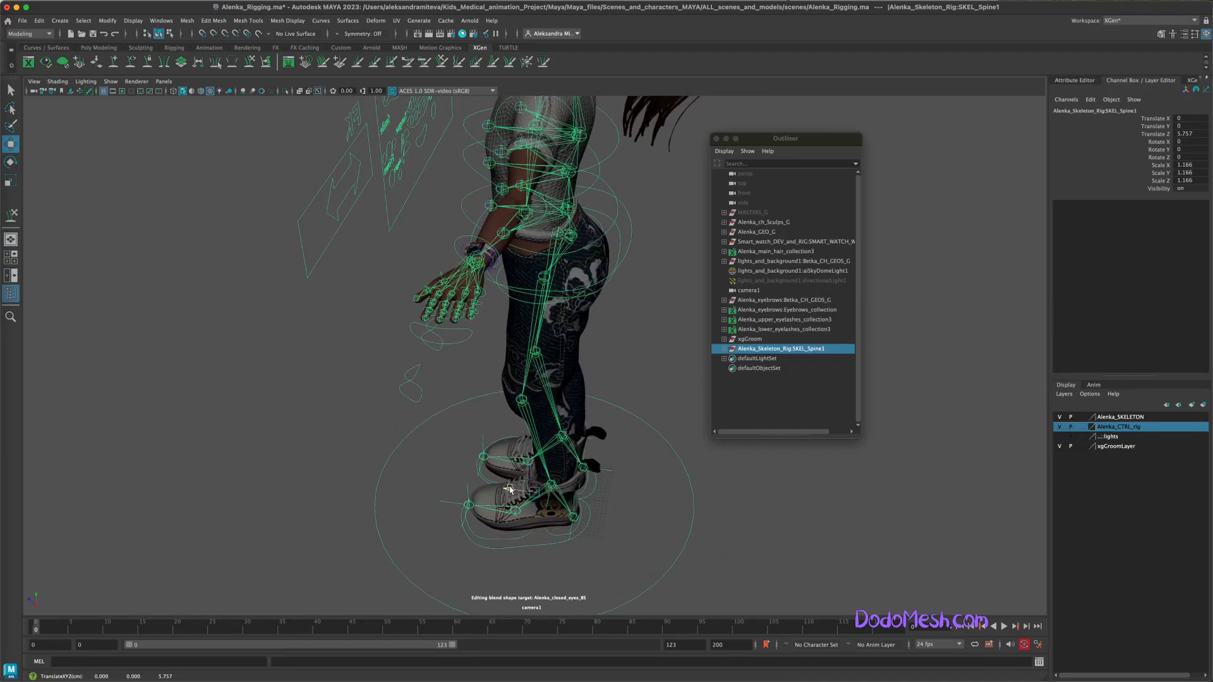
pyautogui.moveTo(513, 491)
pyautogui.keyDown('alt'); pyautogui.mouseDown()
pyautogui.moveTo(707, 479)
pyautogui.moveTo(731, 466)
pyautogui.mouseUp(); pyautogui.keyUp('alt')
pyautogui.keyDown('alt'); pyautogui.moveTo(594, 480); pyautogui.dragTo(1041, 507, button='right'); pyautogui.keyUp('alt')
pyautogui.moveTo(433, 469)
pyautogui.keyDown('alt'); pyautogui.mouseDown()
pyautogui.moveTo(495, 471)
pyautogui.moveTo(475, 475)
pyautogui.moveTo(459, 440)
pyautogui.moveTo(455, 476)
pyautogui.moveTo(444, 469)
pyautogui.mouseUp(); pyautogui.keyUp('alt')
pyautogui.keyDown('alt'); pyautogui.moveTo(706, 458); pyautogui.dragTo(608, 488); pyautogui.keyUp('alt')
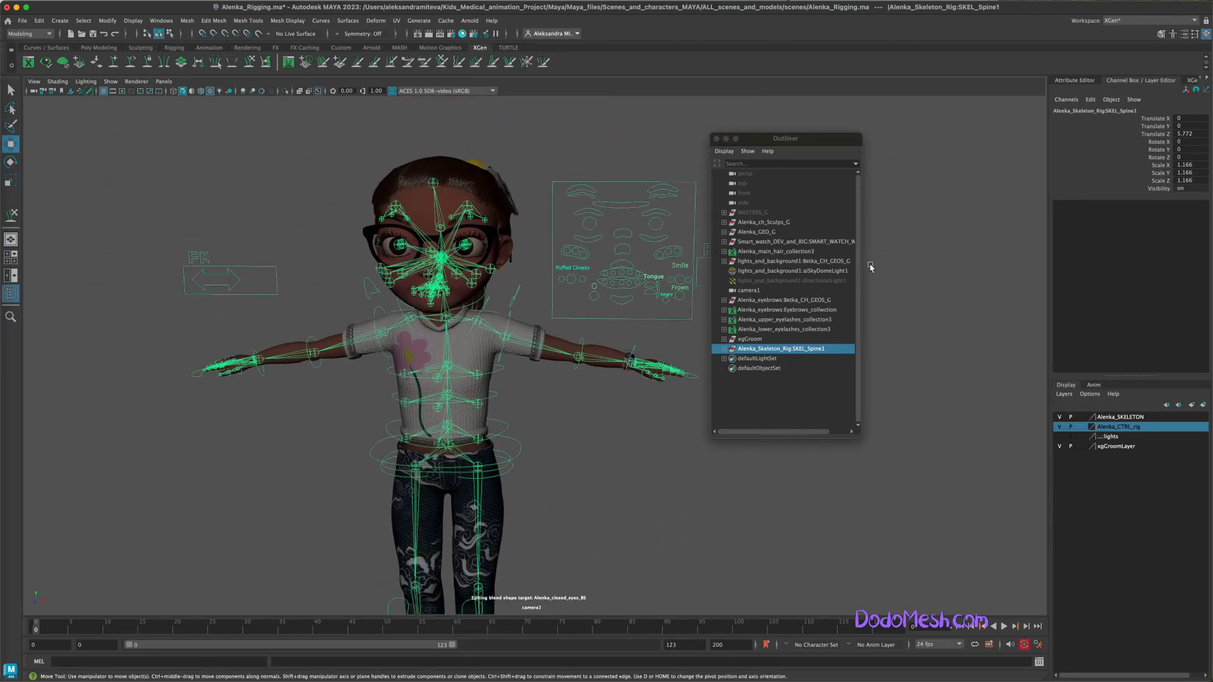
# Select CTRL_eyelid_UL and expand SKEL_Spine1, CTRL_Betka_Main and the facial controls frame in the Outliner.
pyautogui.click(670, 215)
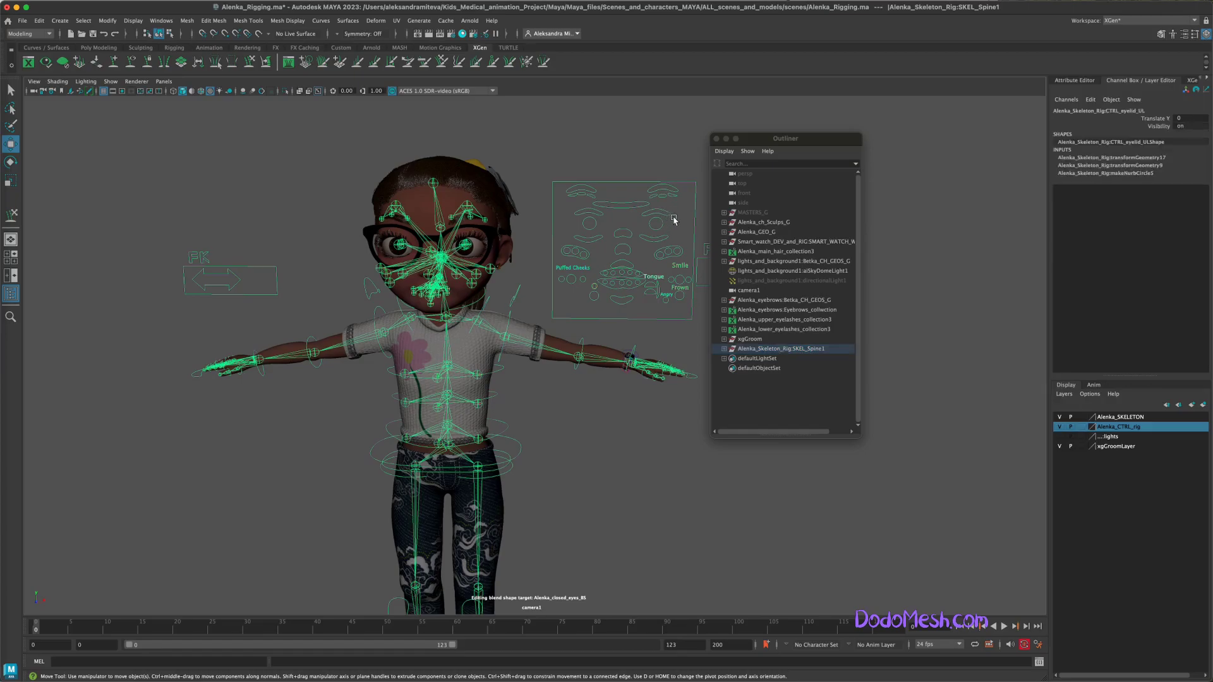
pyautogui.click(730, 350)
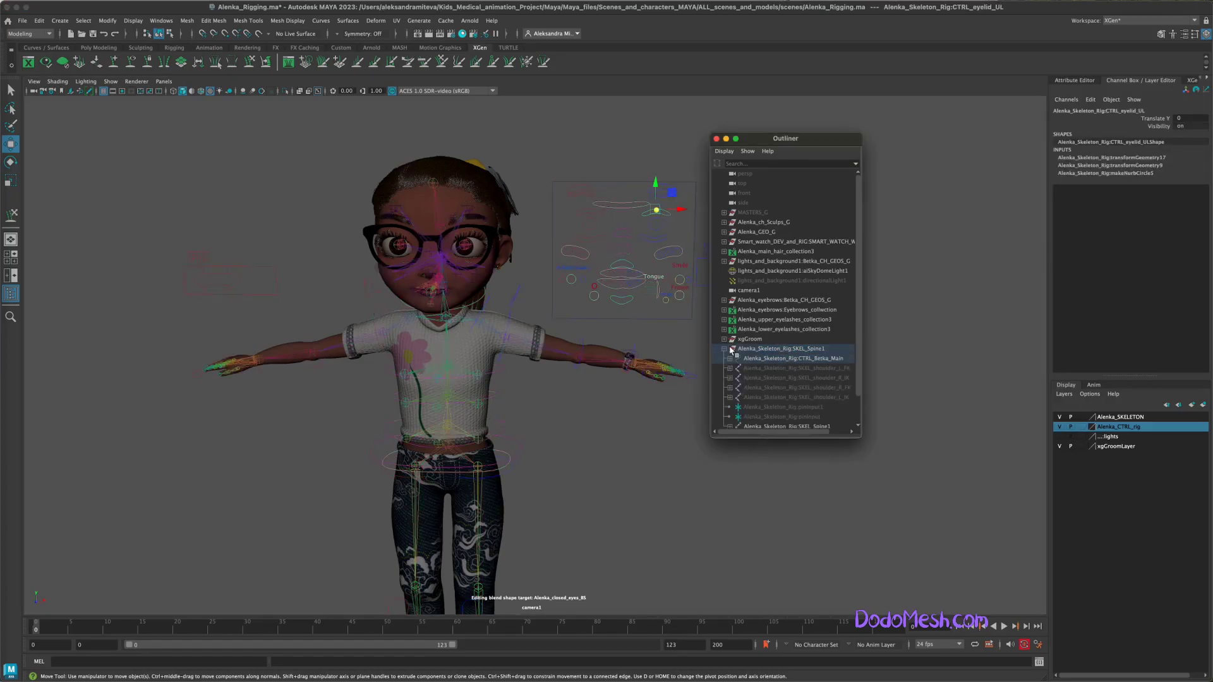
pyautogui.scroll(-2, 860, 350)
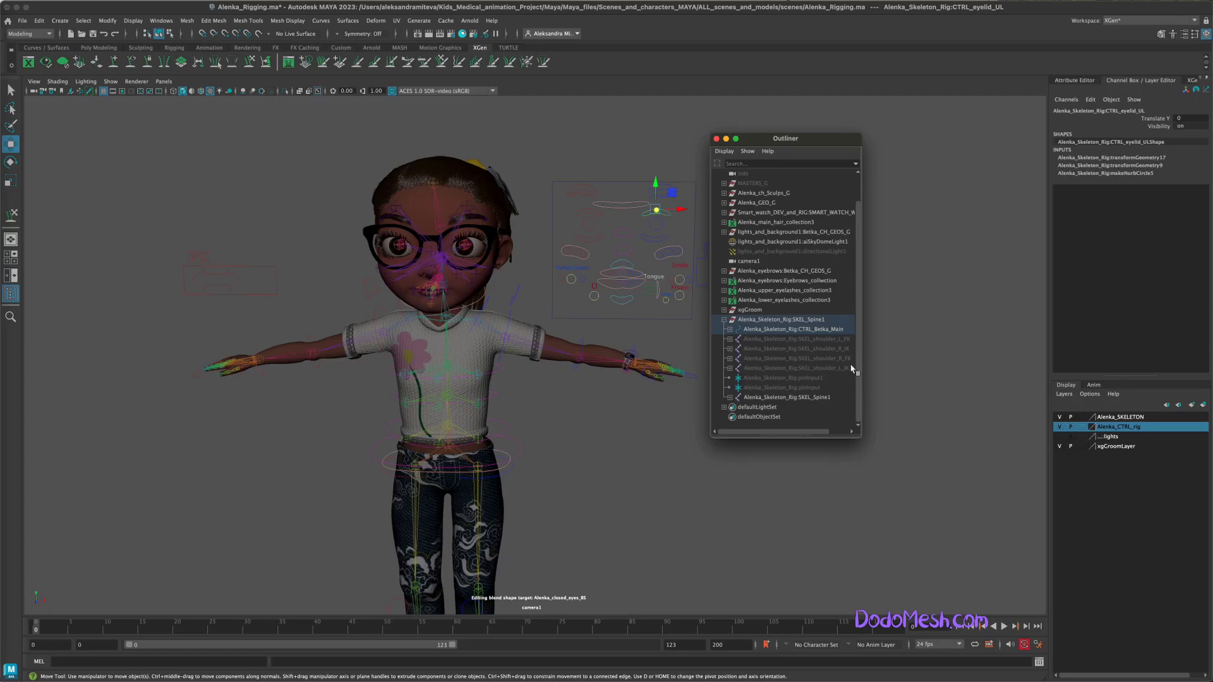
pyautogui.click(731, 330)
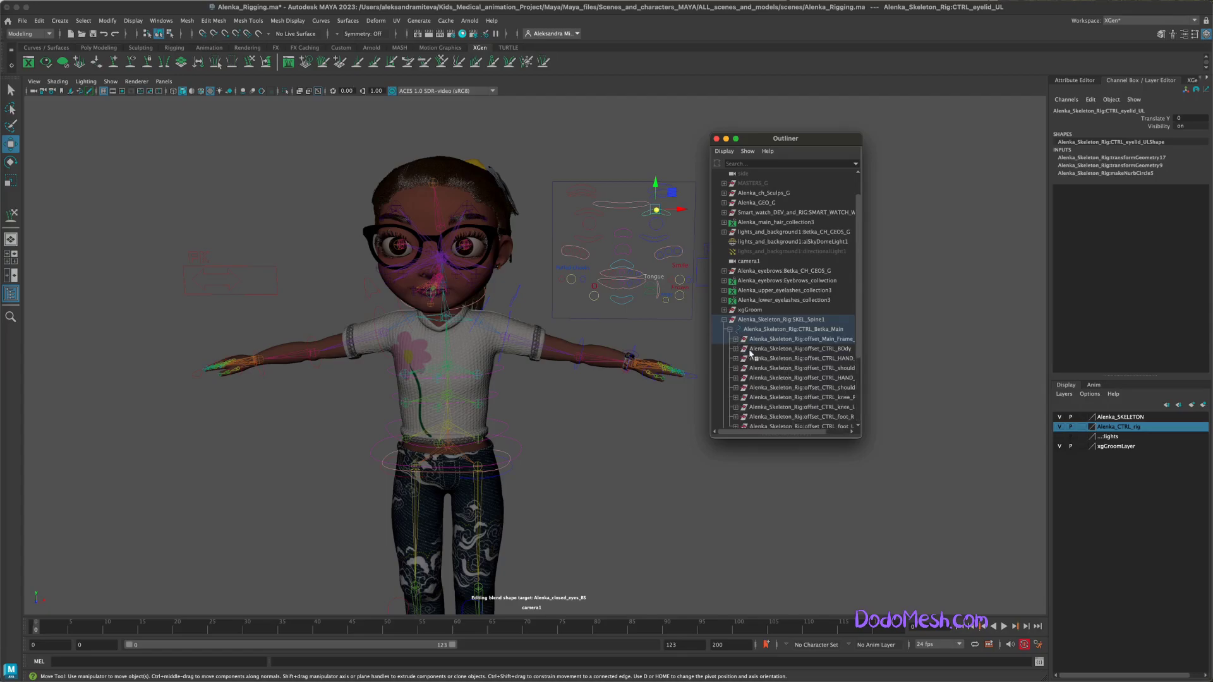
pyautogui.moveTo(859, 320); pyautogui.dragTo(856, 355)
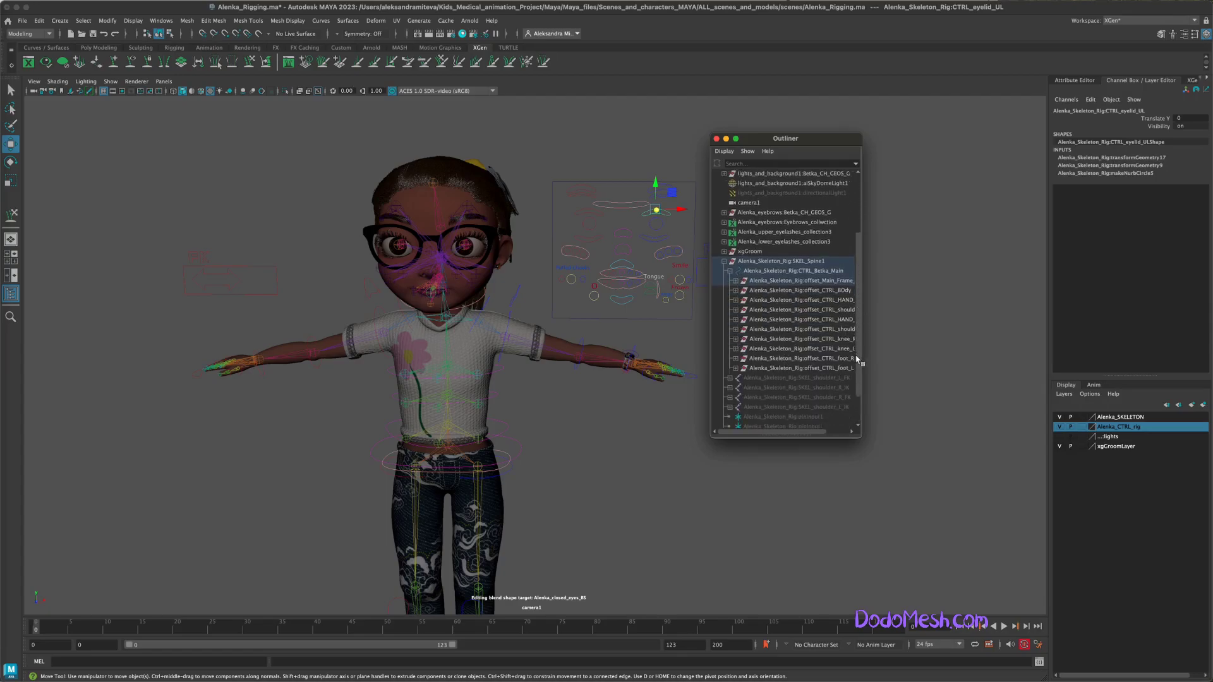
pyautogui.click(742, 291)
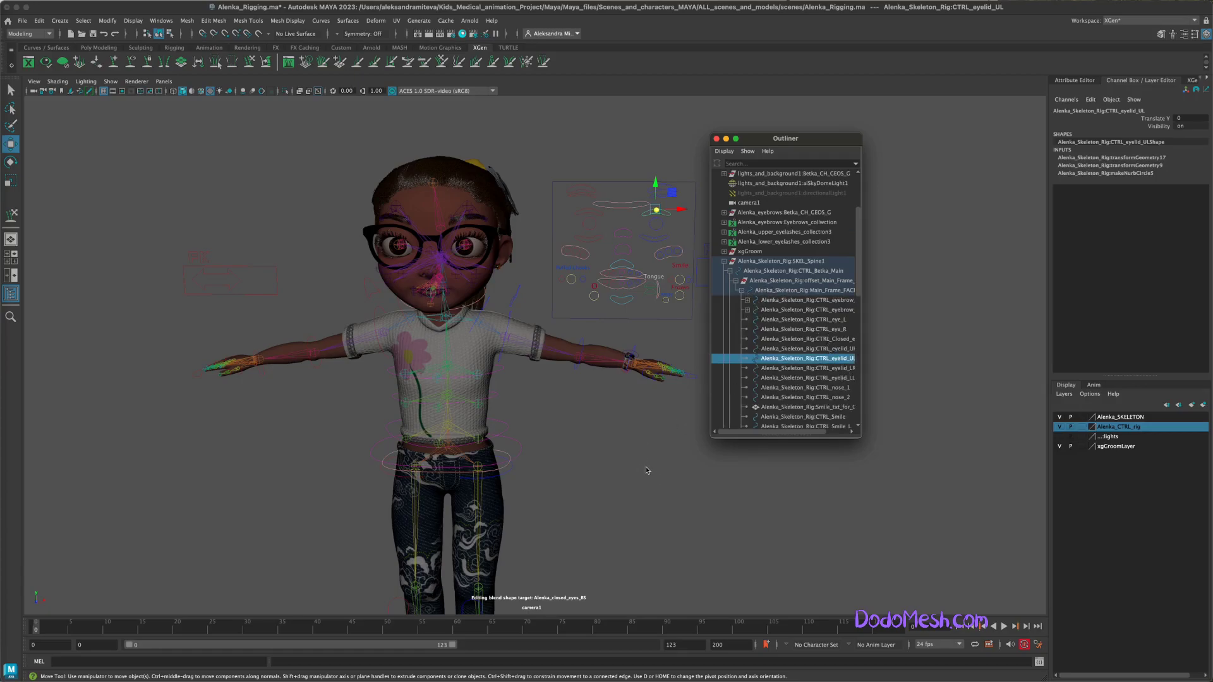
# Orbit and zoom in on Alenka's face to view the facial controls.
pyautogui.moveTo(647, 475)
pyautogui.keyDown('alt'); pyautogui.mouseDown()
pyautogui.moveTo(636, 477)
pyautogui.moveTo(661, 474)
pyautogui.moveTo(642, 476)
pyautogui.moveTo(650, 514)
pyautogui.moveTo(628, 510)
pyautogui.moveTo(658, 502)
pyautogui.moveTo(657, 515)
pyautogui.mouseUp(); pyautogui.keyUp('alt')
pyautogui.scroll(3, 648, 477)
pyautogui.scroll(1, 646, 480)
pyautogui.scroll(1, 644, 488)
pyautogui.moveTo(656, 515)
pyautogui.keyDown('alt'); pyautogui.mouseDown(button='right')
pyautogui.moveTo(670, 499)
pyautogui.moveTo(626, 512)
pyautogui.moveTo(595, 399)
pyautogui.moveTo(558, 390)
pyautogui.mouseUp(button='right'); pyautogui.keyUp('alt')
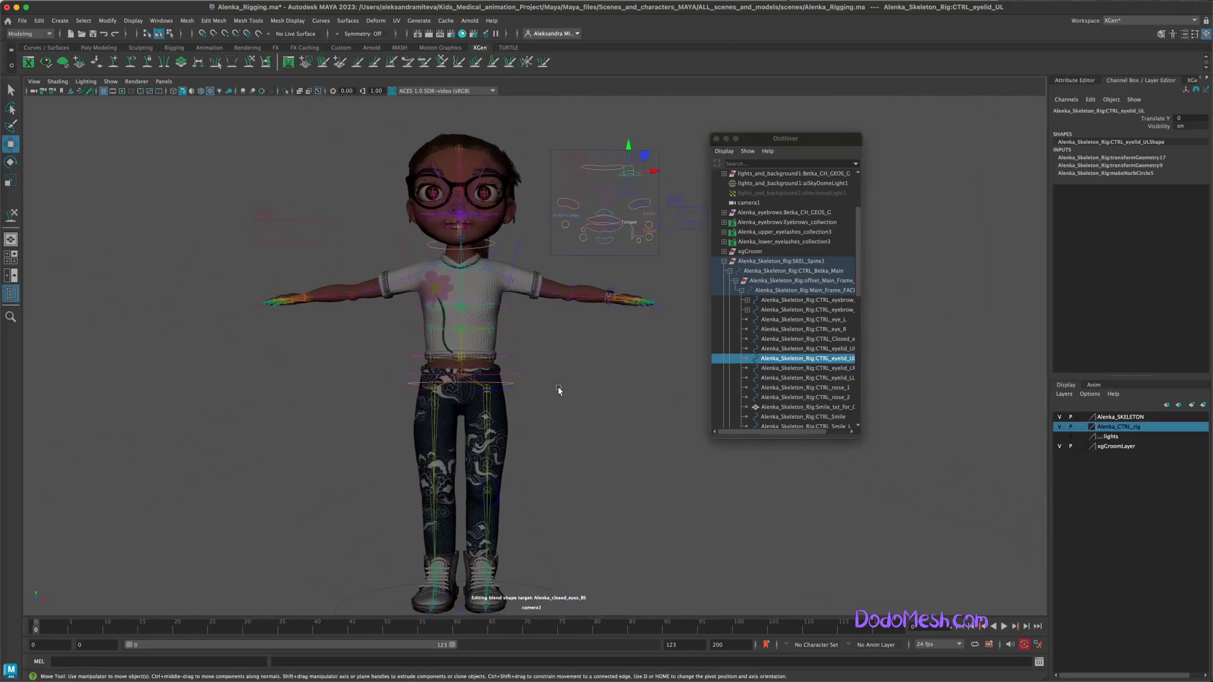
pyautogui.click(513, 263)
pyautogui.moveTo(524, 266); pyautogui.dragTo(535, 276)
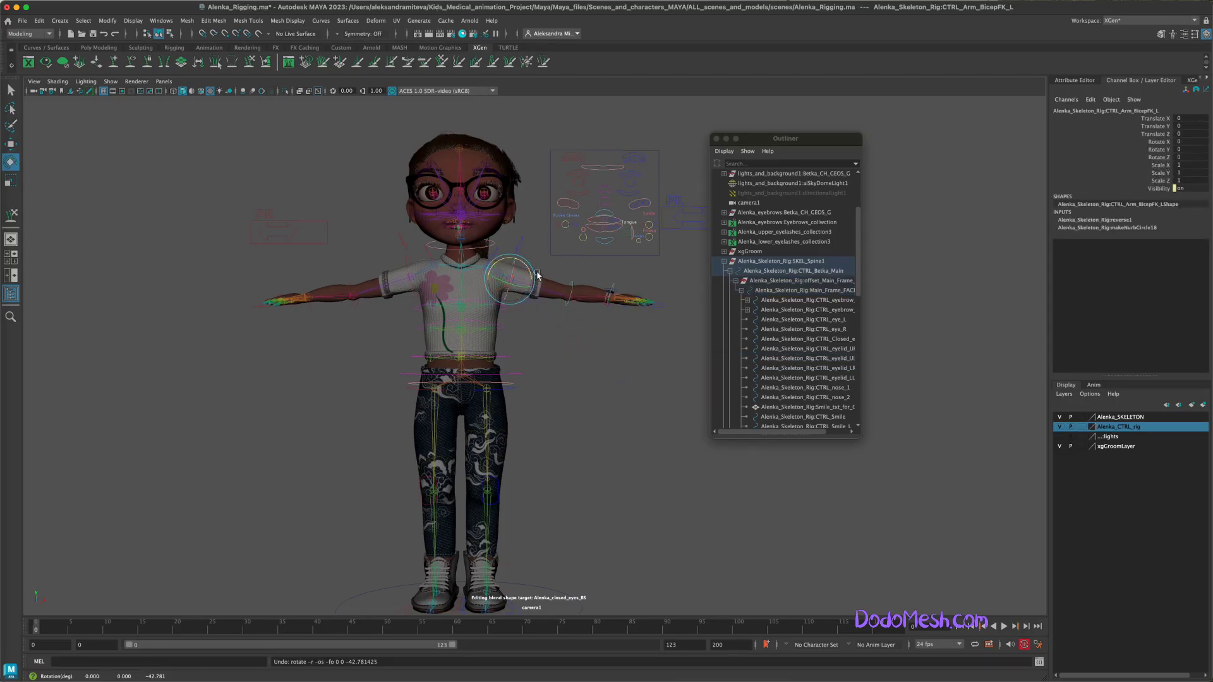